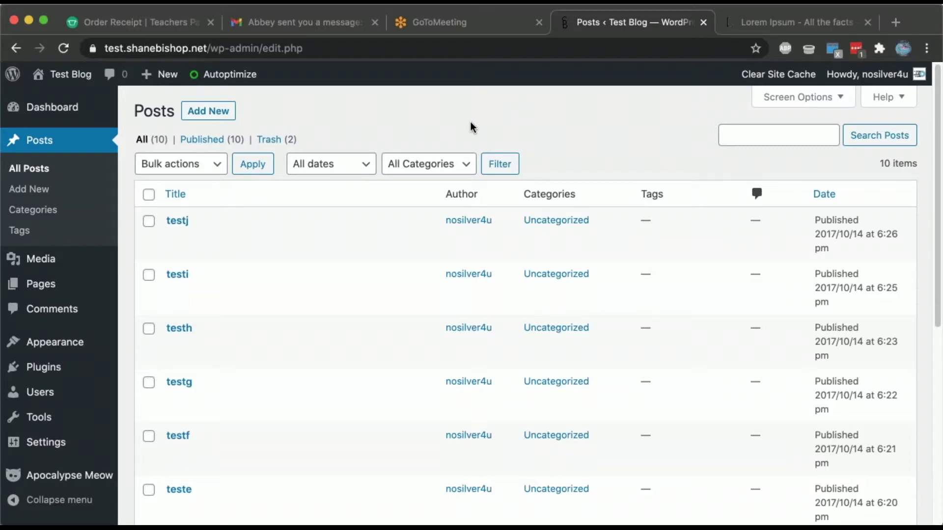
# Upload the photo IMG_1026 to the media library and view its scaled file at full size.
pyautogui.moveTo(72, 263)
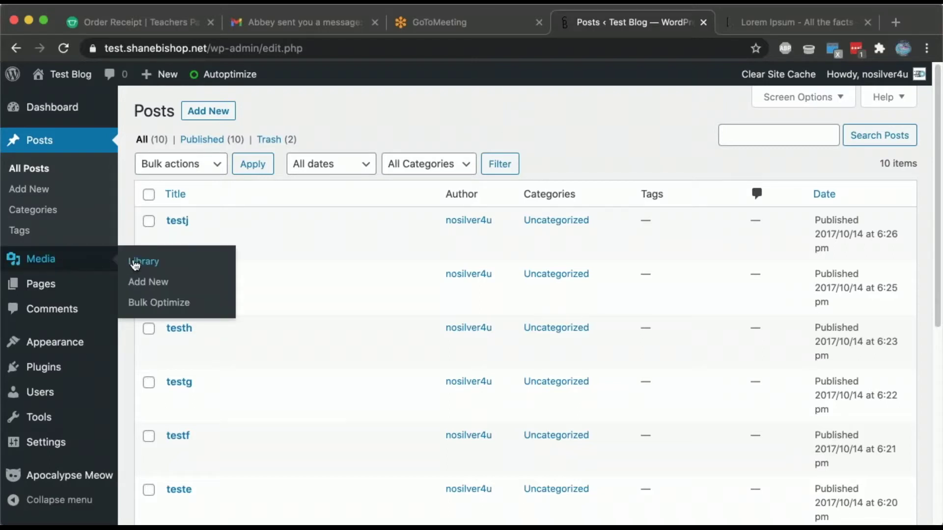
pyautogui.click(147, 282)
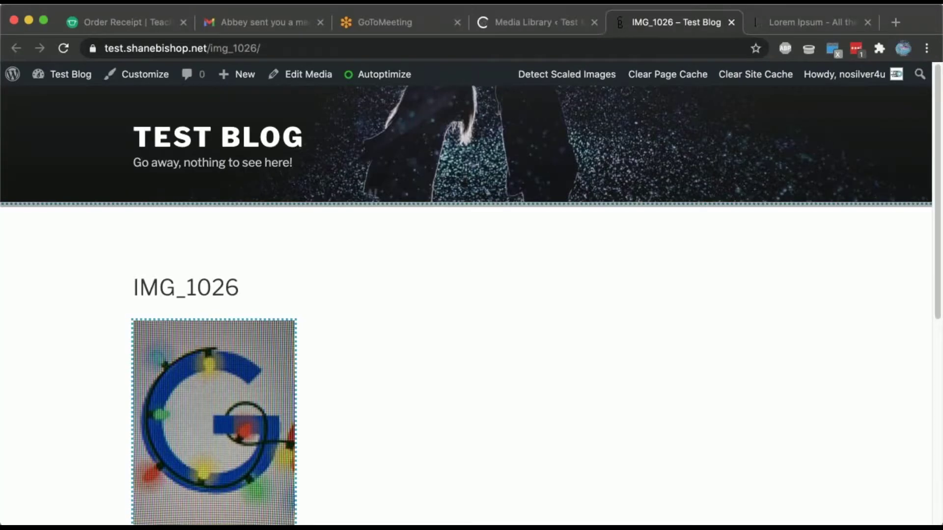
pyautogui.click(213, 422)
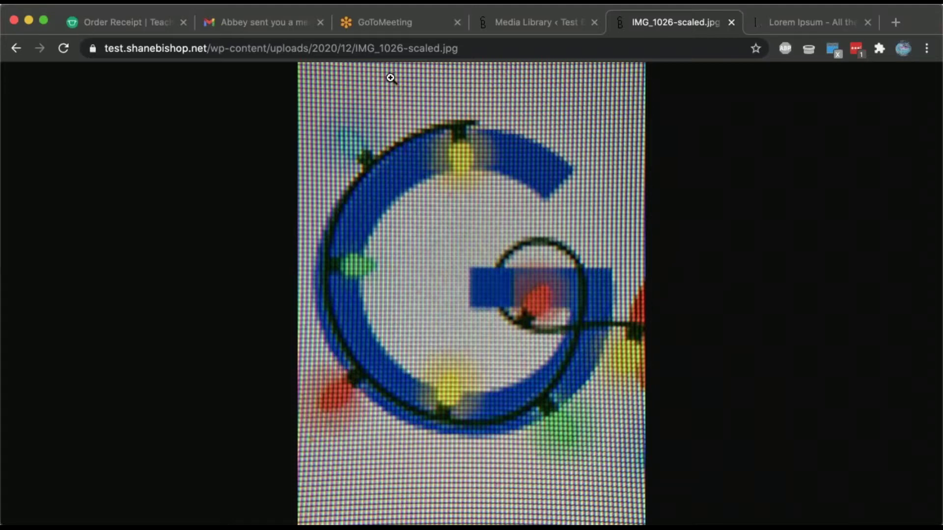
pyautogui.click(390, 191)
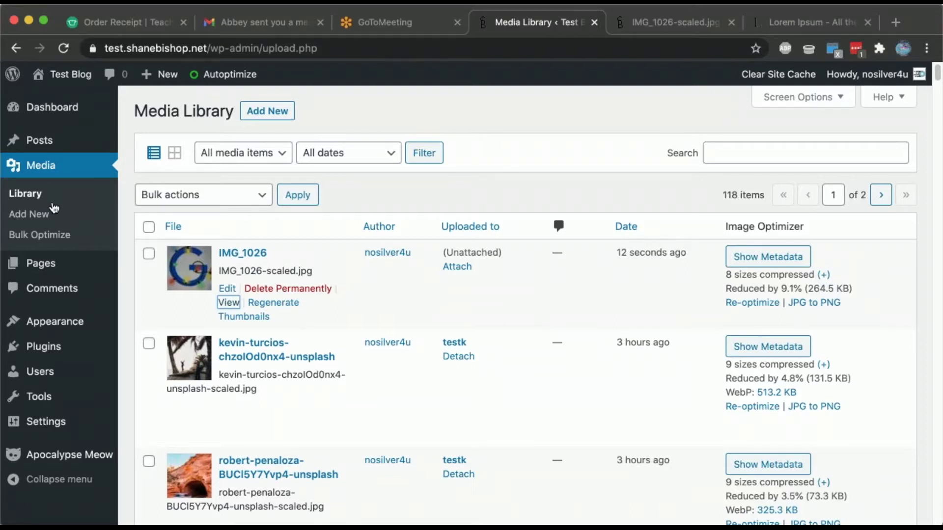
# Create a new post, dismissing the welcome guide, and title it "Shawn's Monkeys".
pyautogui.moveTo(61, 152)
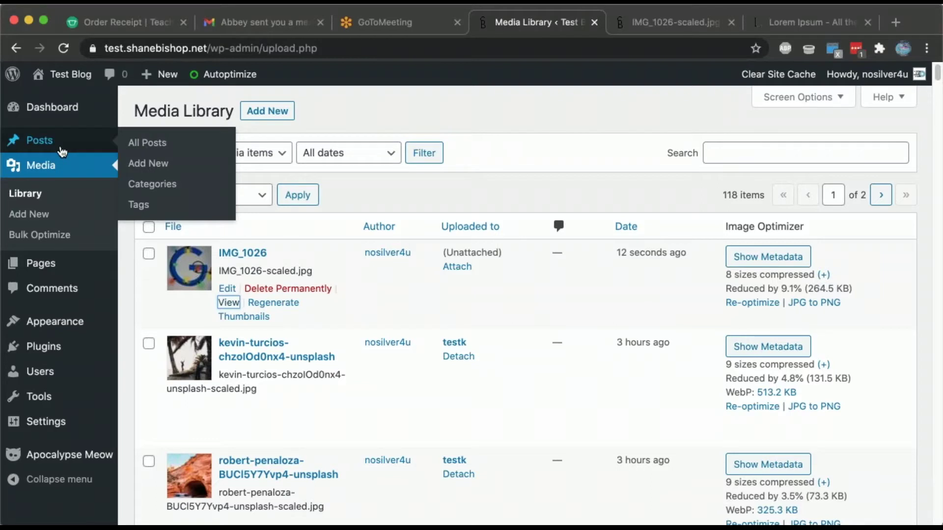
pyautogui.click(147, 166)
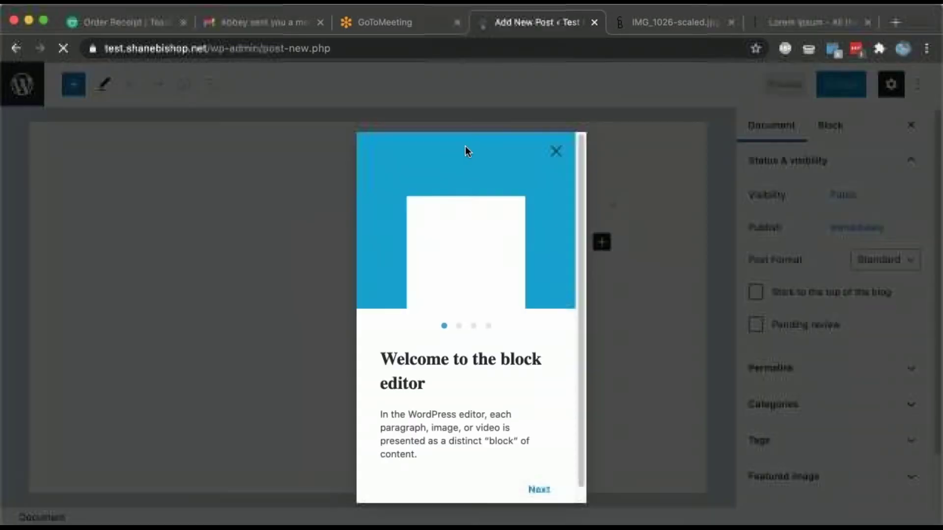
pyautogui.click(271, 167)
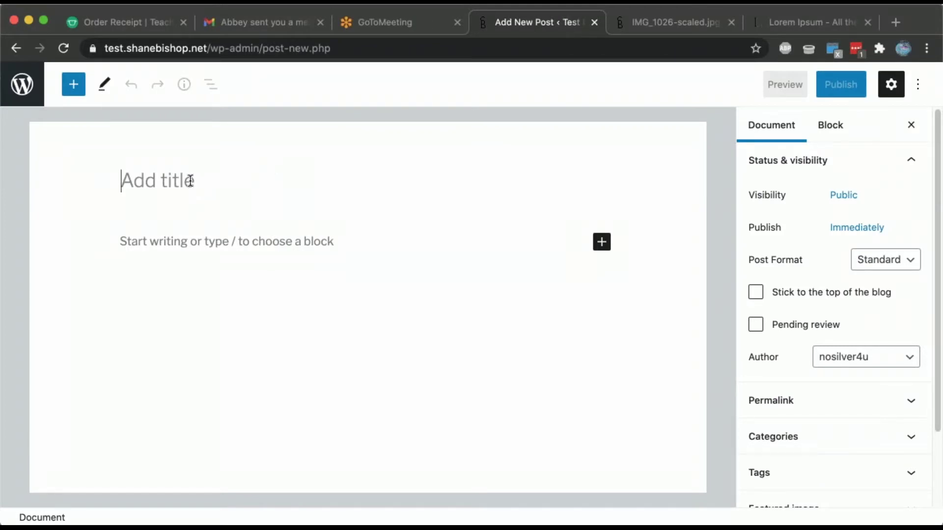
pyautogui.write('Sha')
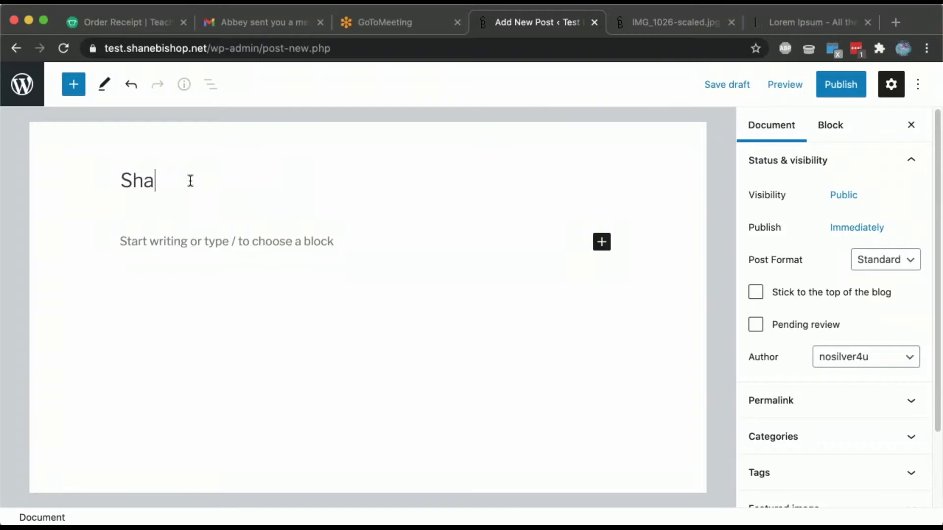
pyautogui.write('wn')
pyautogui.press('BackSpace')
pyautogui.write("wn's M")
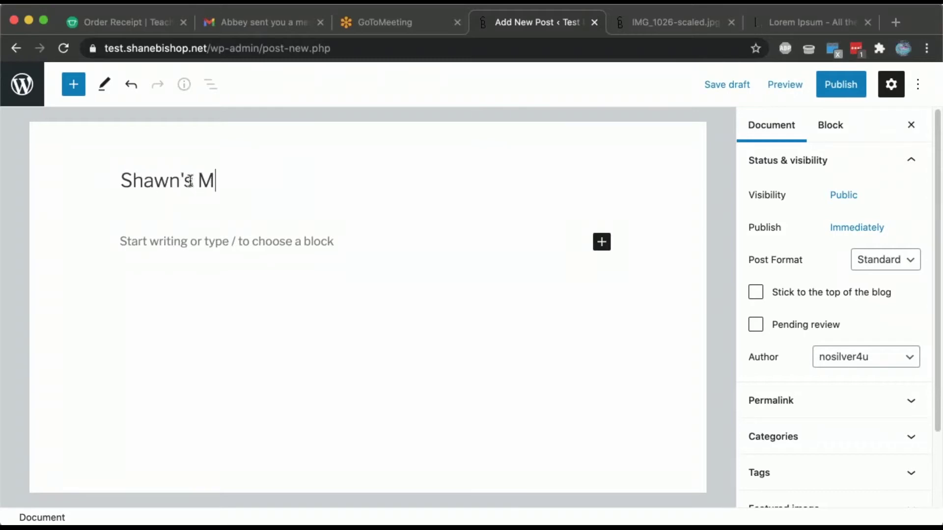
pyautogui.write('onkeys')
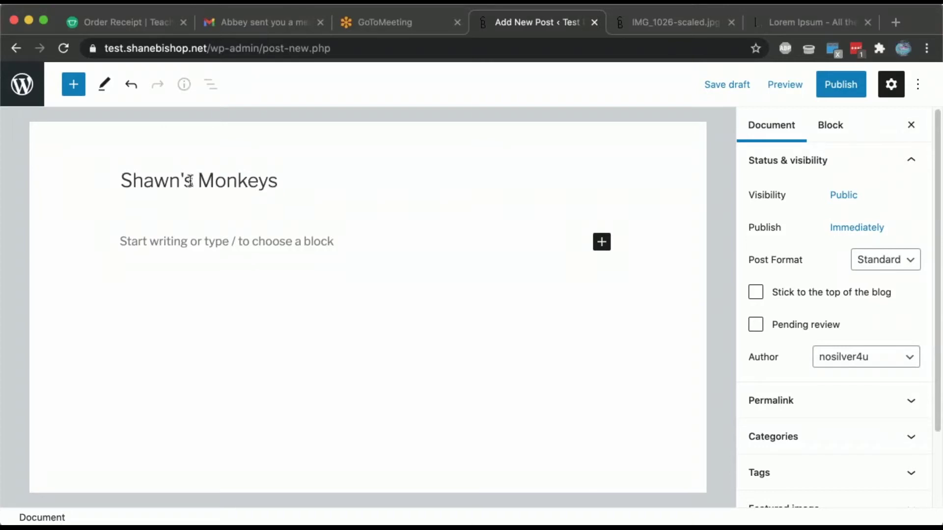
# Change the post title to "Seth's Monkeys, a Review".
pyautogui.press('Home')
pyautogui.press('Right')
pyautogui.press('Delete')
pyautogui.press('Delete')
pyautogui.press('Delete')
pyautogui.press('Delete')
pyautogui.press('Delete')
pyautogui.write('eth')
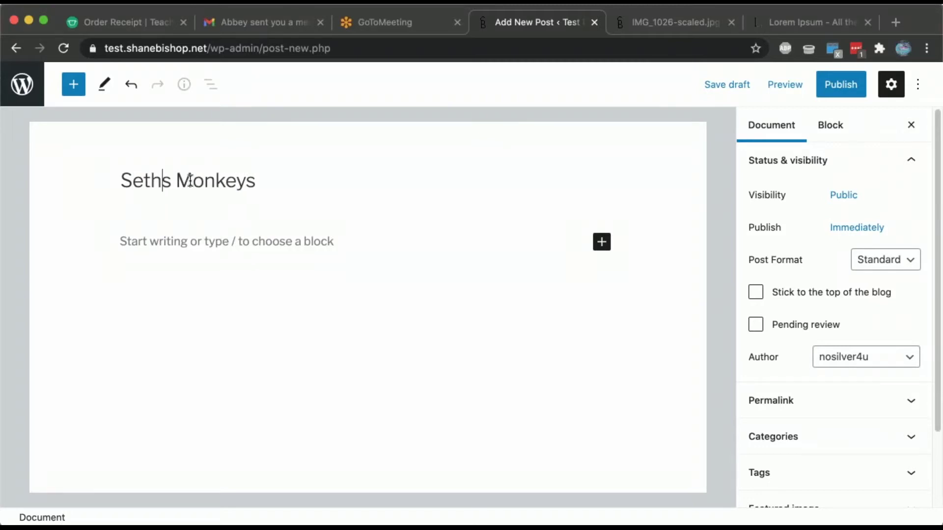
pyautogui.write("'")
pyautogui.press('End')
pyautogui.write(', a Review')
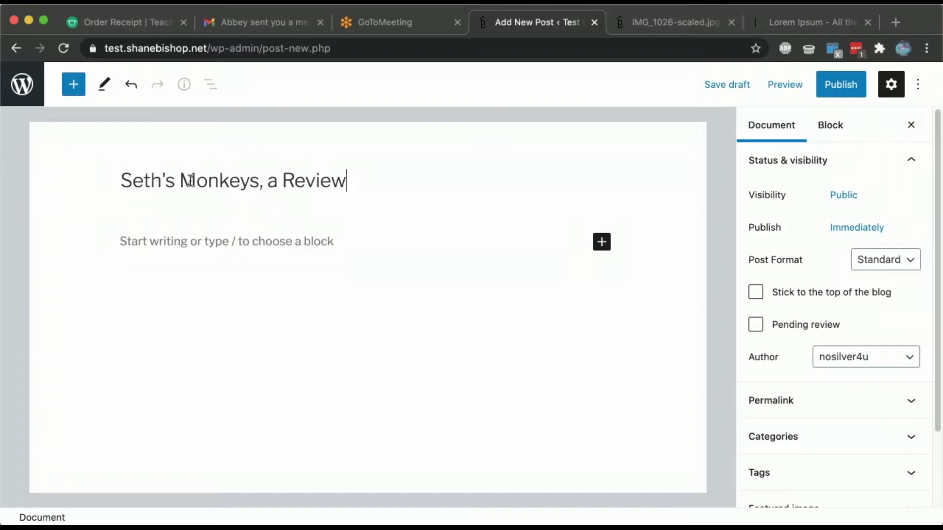
# Add an image block below the title and upload the monkey photo into it.
pyautogui.click(312, 239)
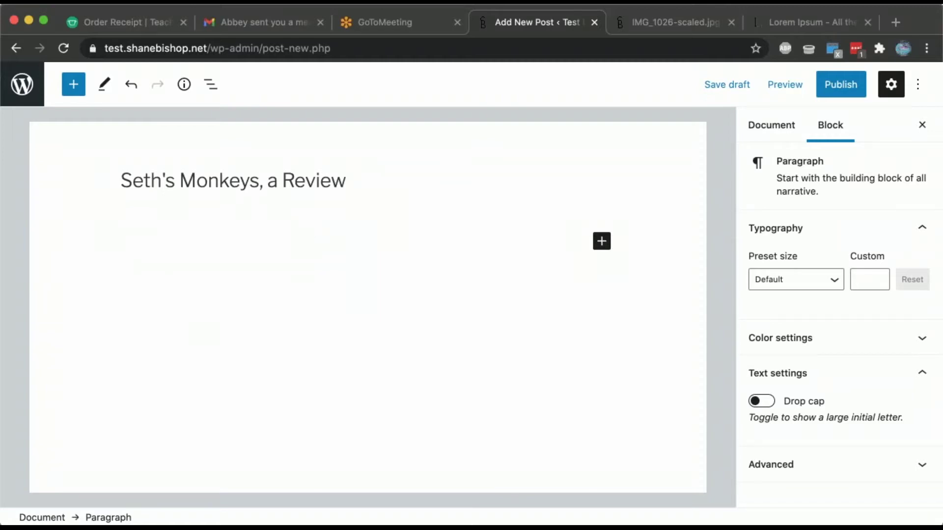
pyautogui.click(598, 247)
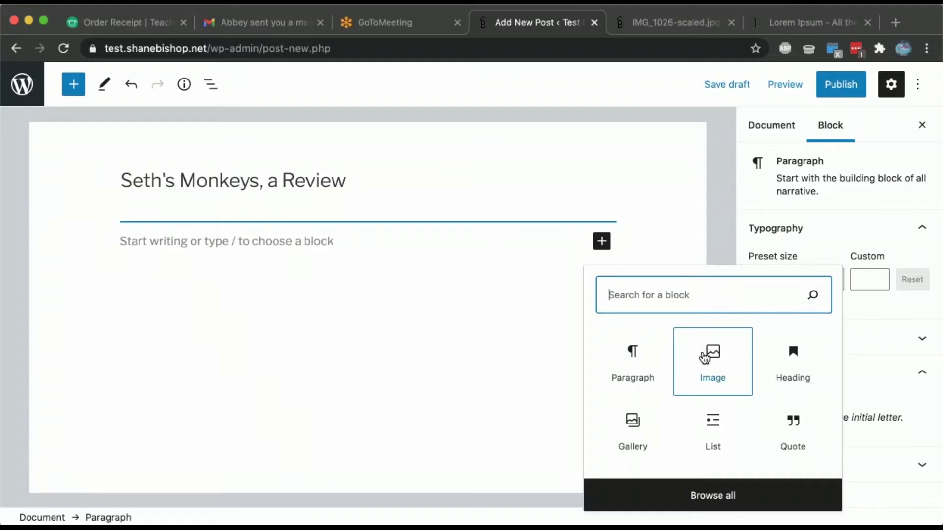
pyautogui.click(703, 357)
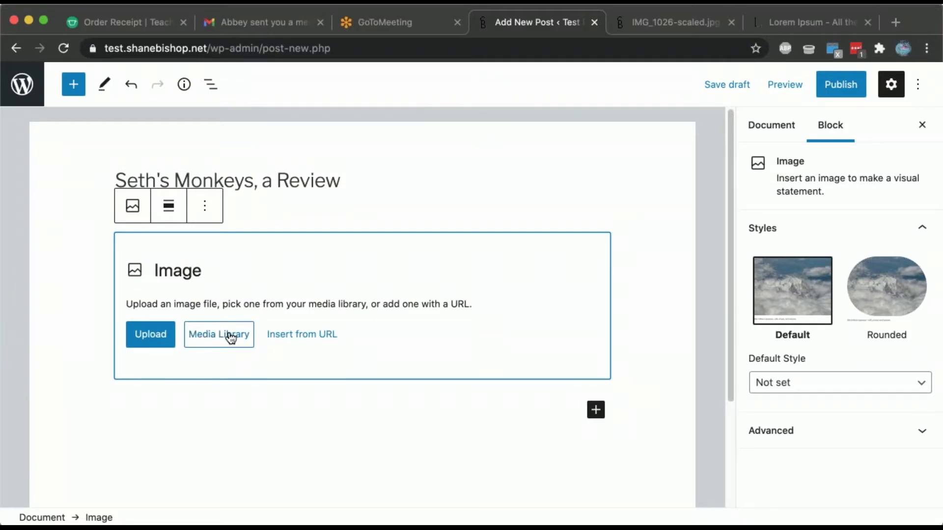
pyautogui.click(161, 334)
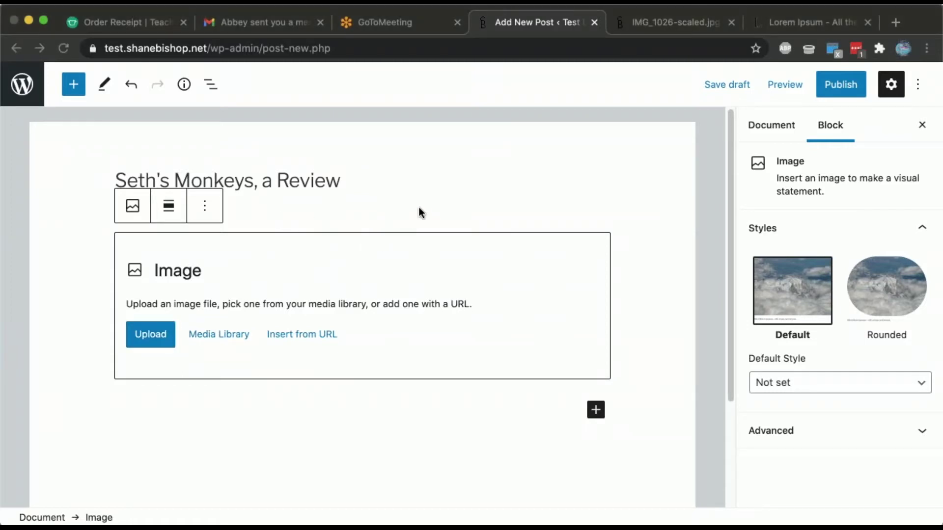
pyautogui.click(715, 384)
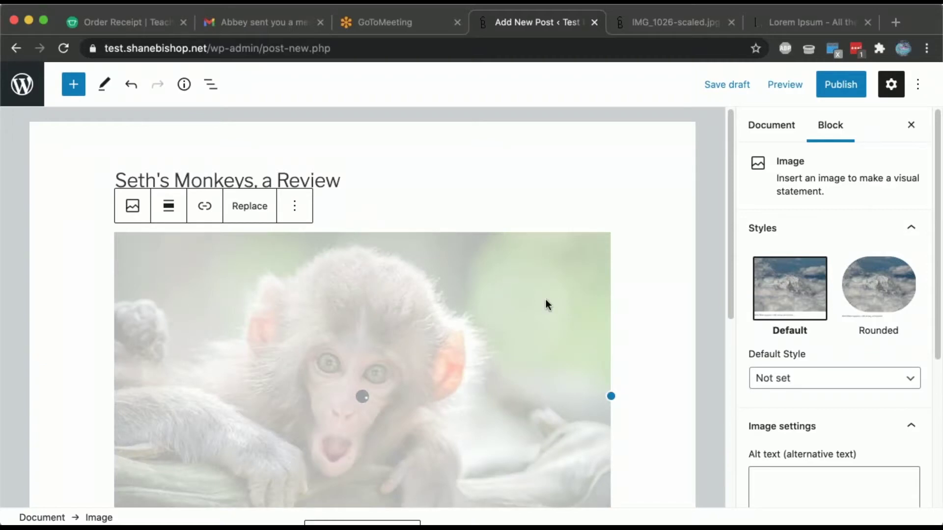
# Try the Medium and Thumbnail image sizes on the monkey photo.
pyautogui.moveTo(729, 269); pyautogui.dragTo(730, 307)
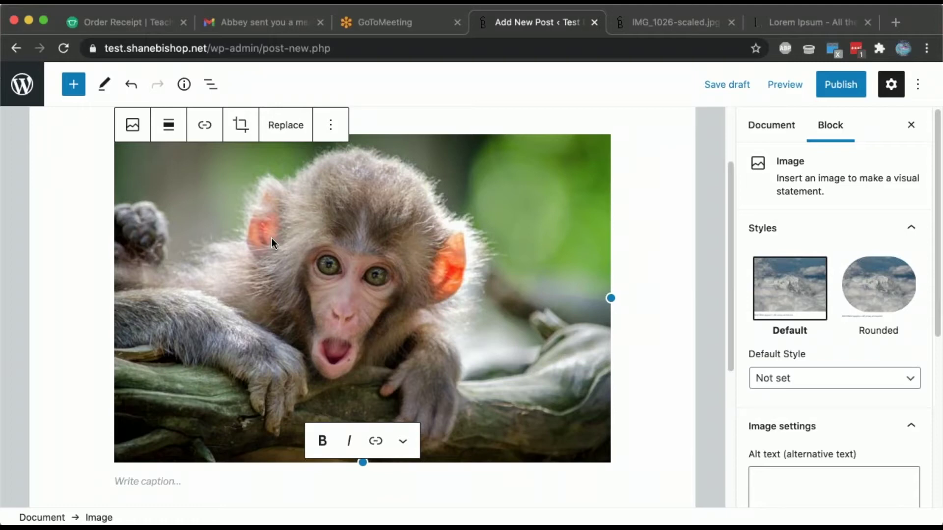
pyautogui.click(474, 314)
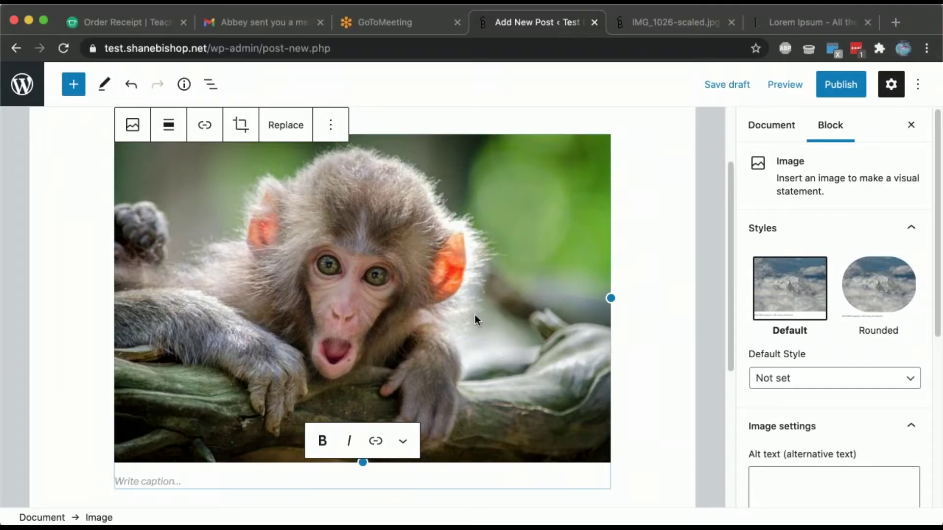
pyautogui.scroll(-5, 815, 343)
pyautogui.click(815, 354)
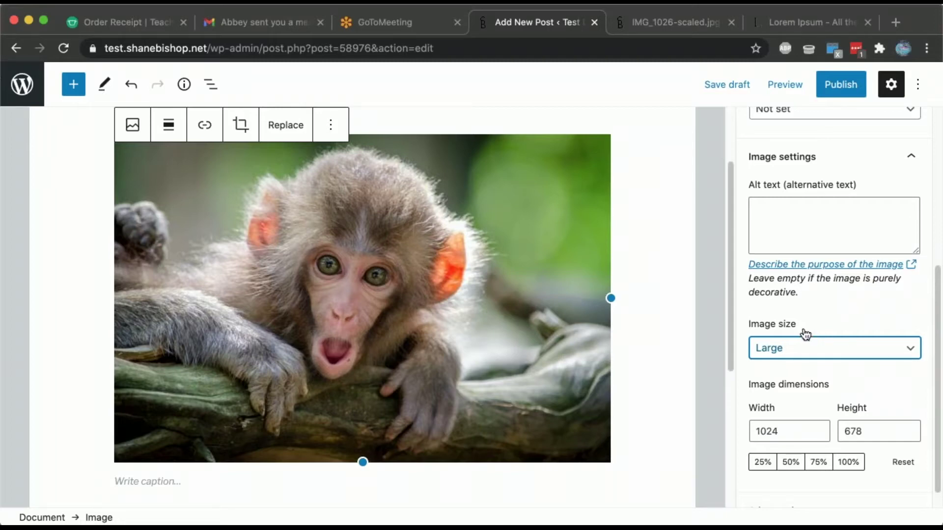
pyautogui.click(805, 336)
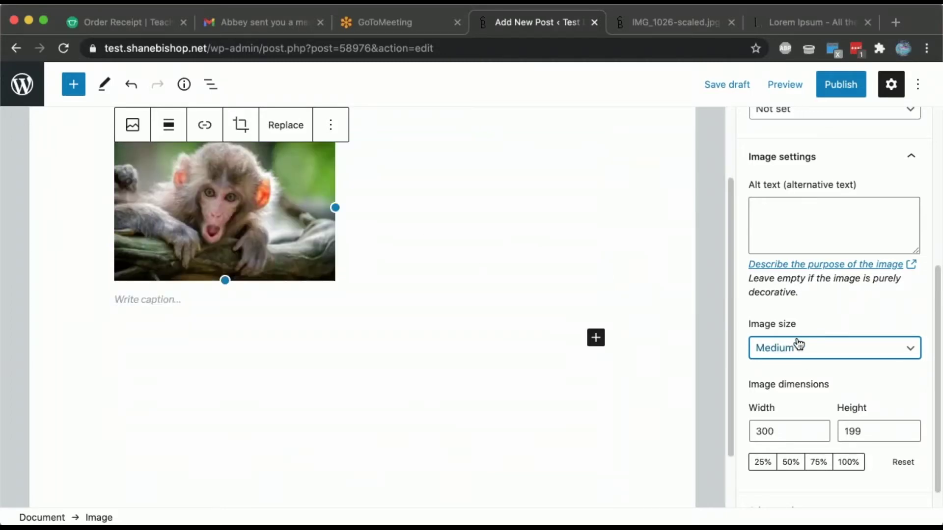
pyautogui.click(799, 343)
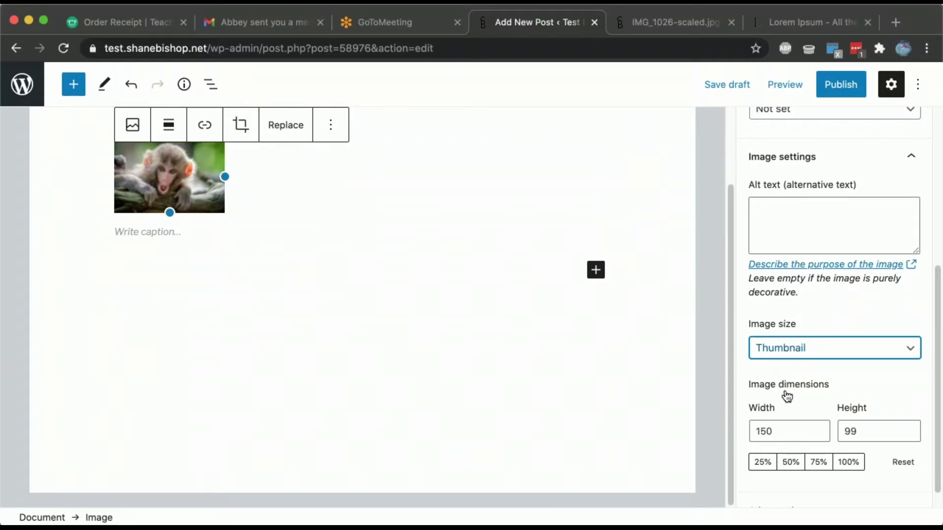
# Set the monkey photo to Full Size and scale its dimensions to 25% after trying 50%.
pyautogui.press('Down')
pyautogui.press('Down')
pyautogui.press('Down')
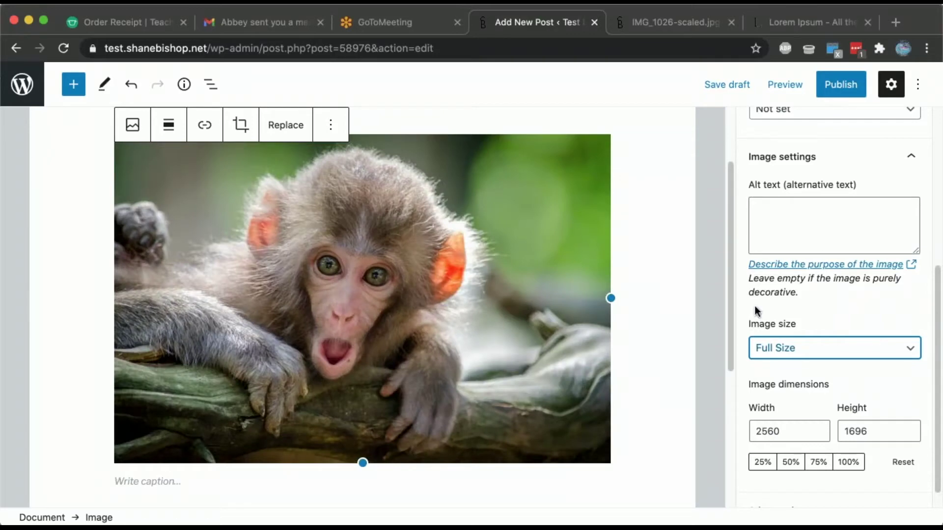
pyautogui.moveTo(728, 278); pyautogui.dragTo(728, 284)
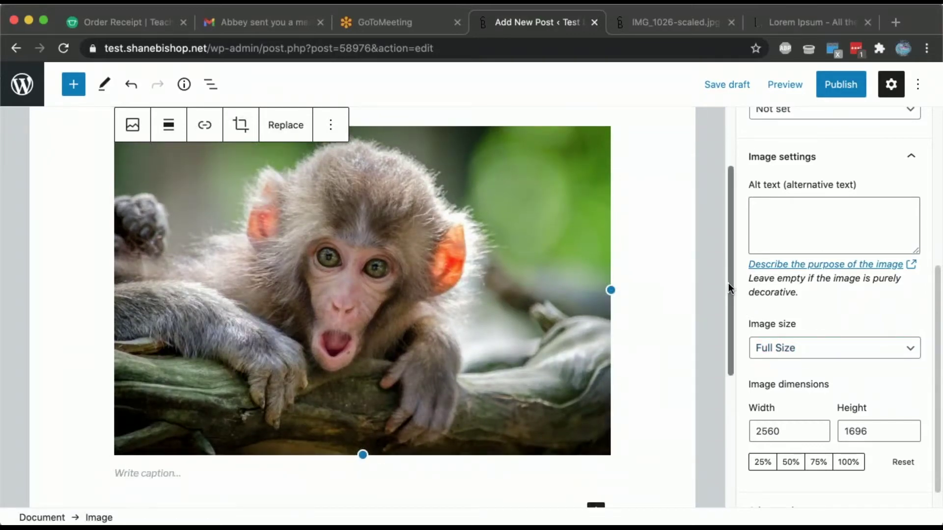
pyautogui.click(791, 462)
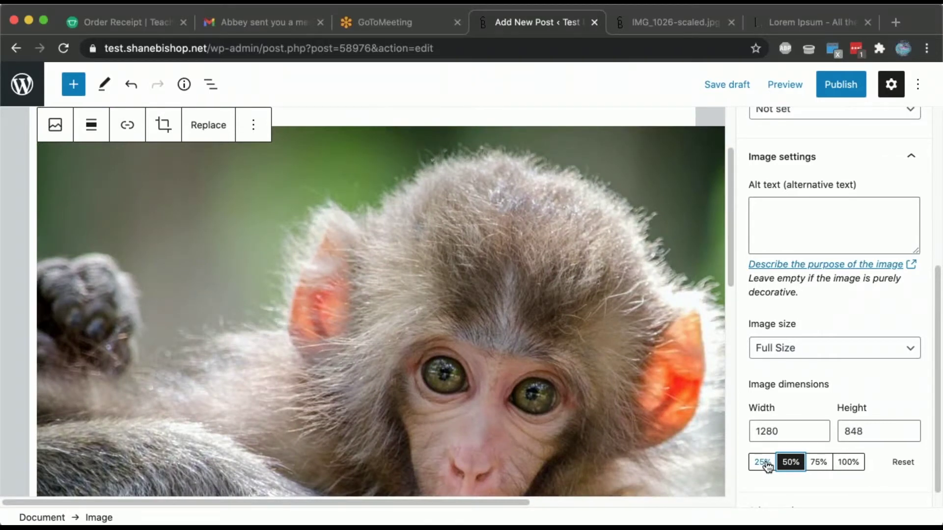
pyautogui.click(763, 463)
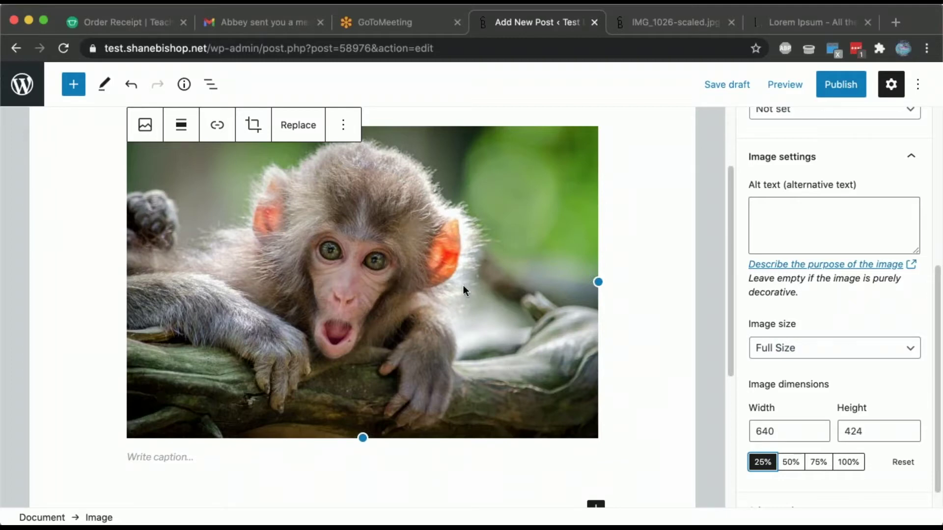
# Save the post as a draft and preview it in a new tab, showing the whole monkey photo.
pyautogui.click(741, 89)
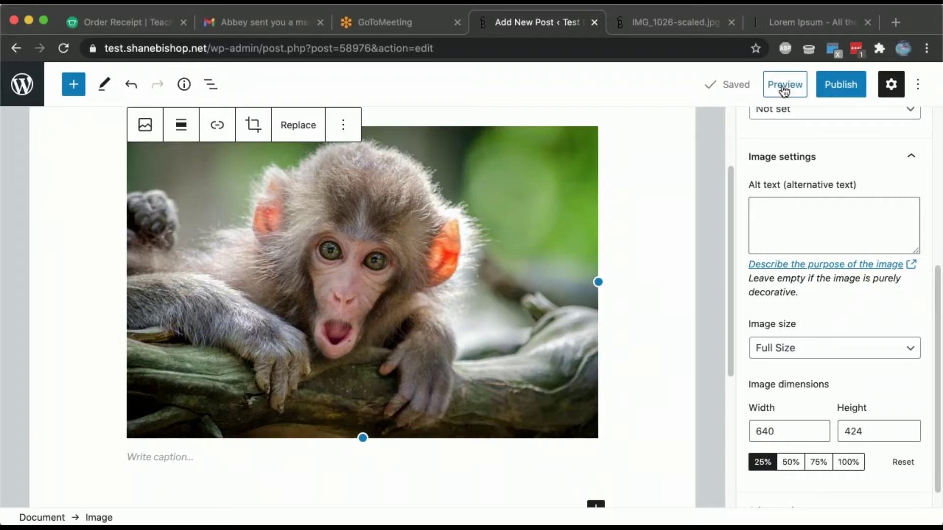
pyautogui.click(784, 91)
pyautogui.click(712, 226)
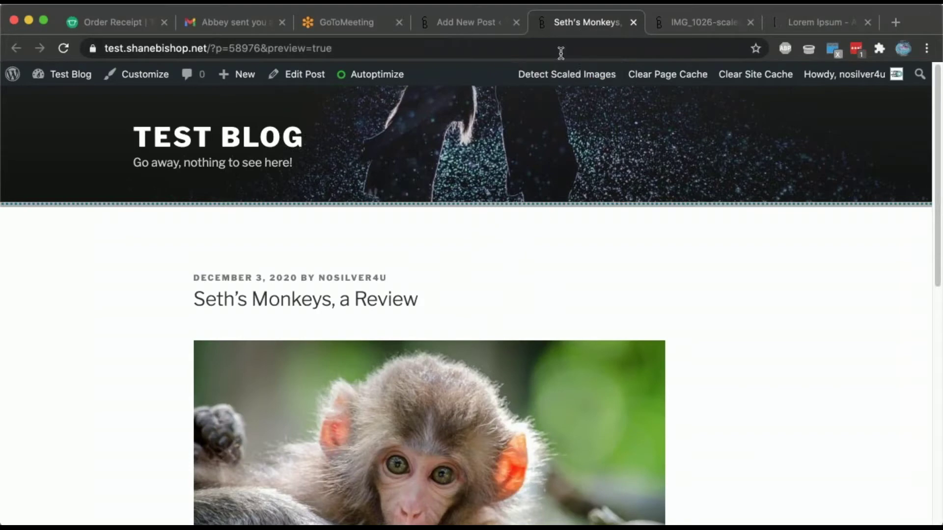
pyautogui.scroll(-4, 525, 244)
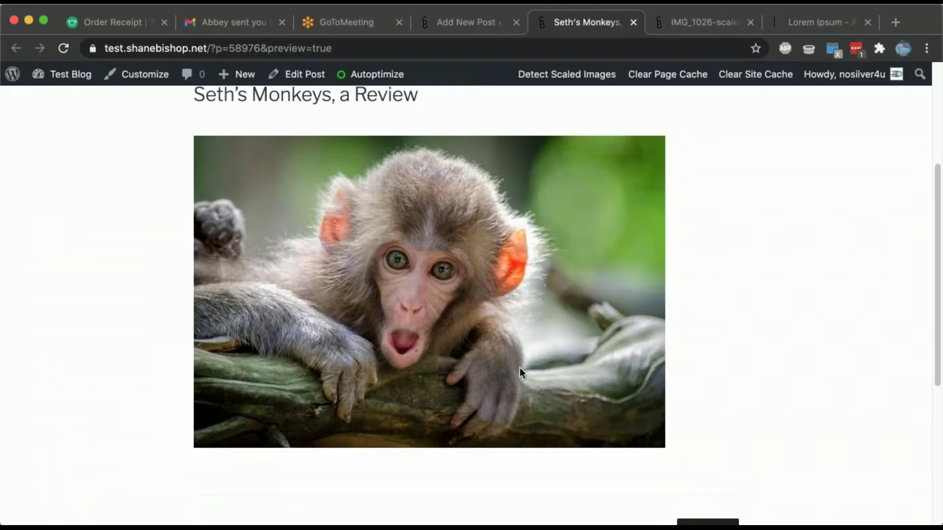
# Inspect the monkey photo's img element in the developer tools and check which source file it loads.
pyautogui.press('super+alt+i')
pyautogui.press('super+shift+c')
pyautogui.click(390, 260)
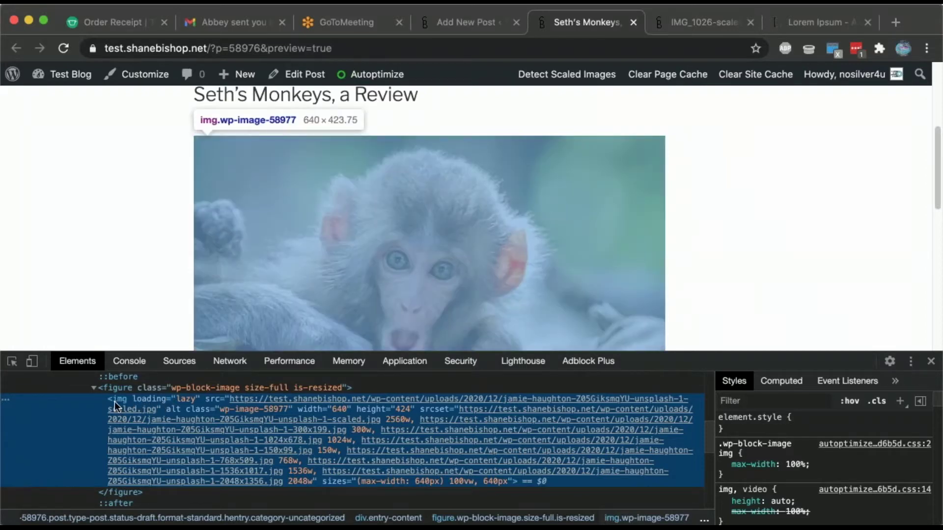
pyautogui.moveTo(238, 418)
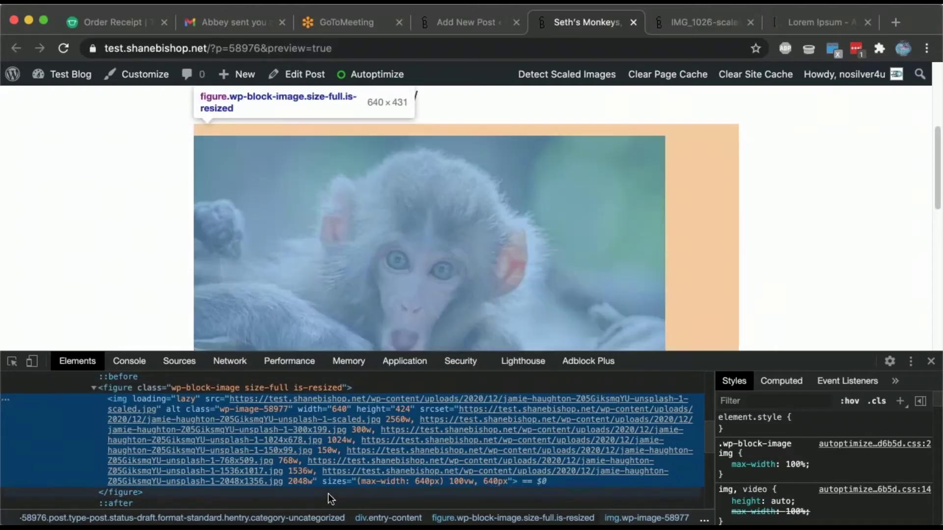
# Set the monkey photo's image size to Large in the post editor and return to the post preview.
pyautogui.click(443, 31)
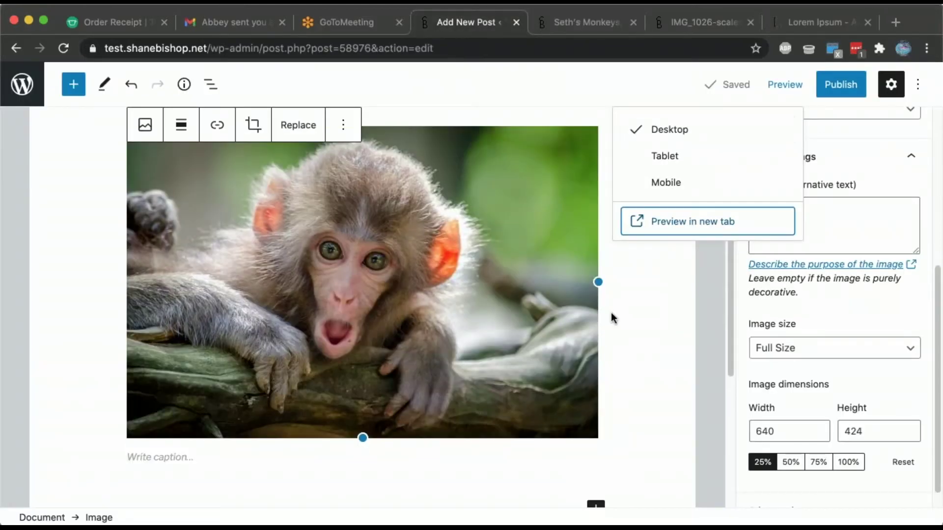
pyautogui.click(799, 344)
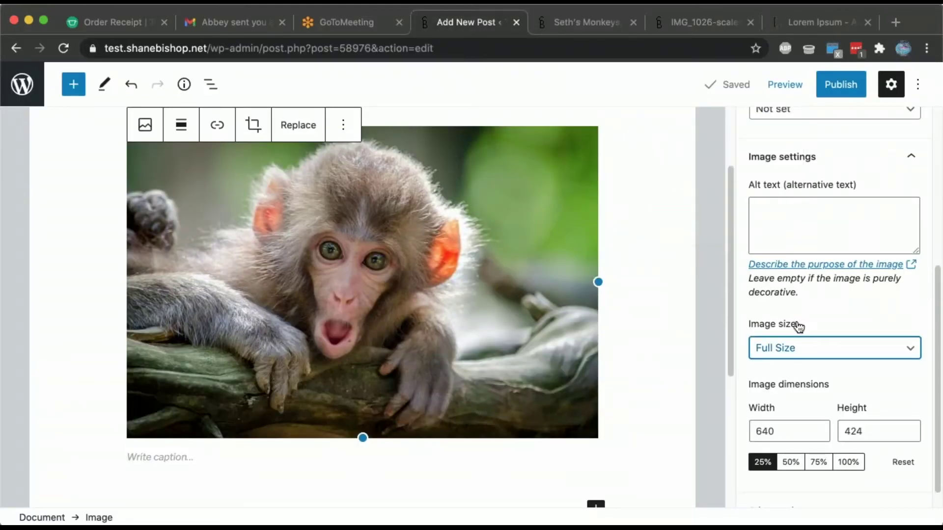
pyautogui.click(802, 339)
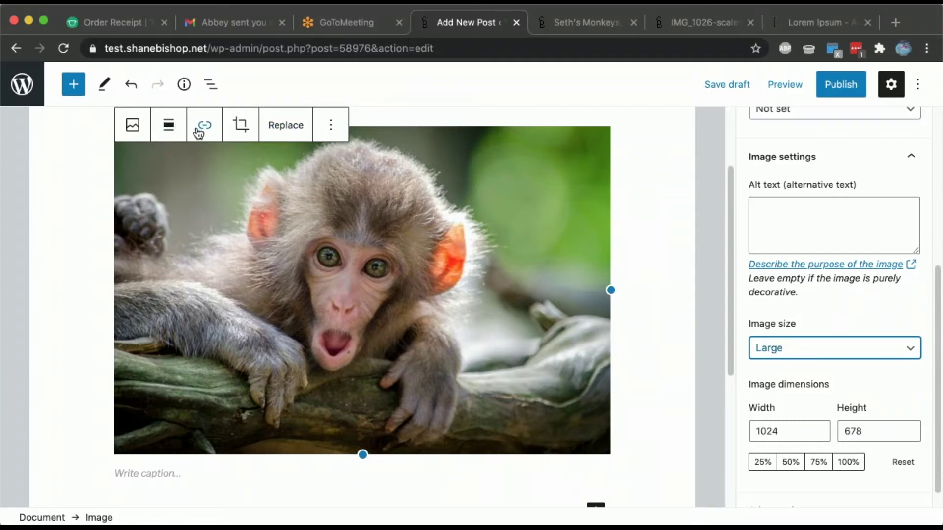
pyautogui.click(559, 28)
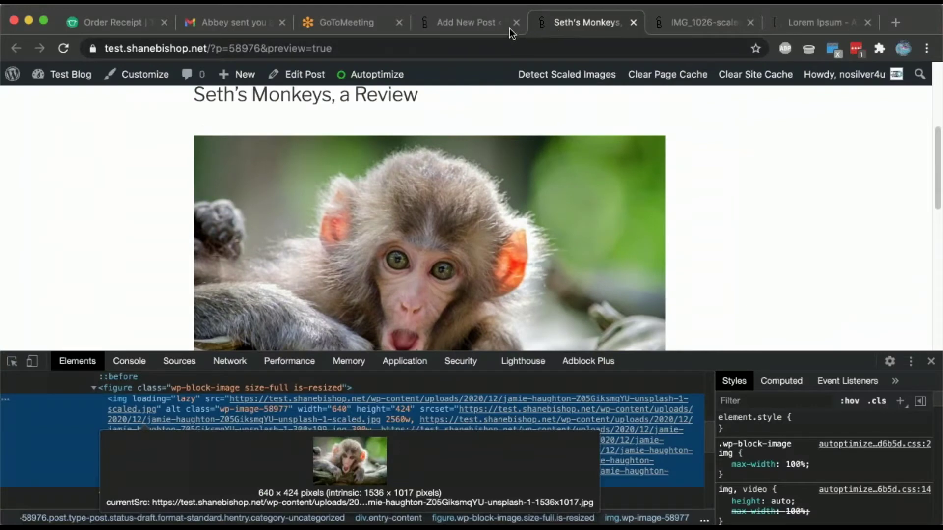
# Return to the post editor and center the monkey photo in the post.
pyautogui.click(479, 33)
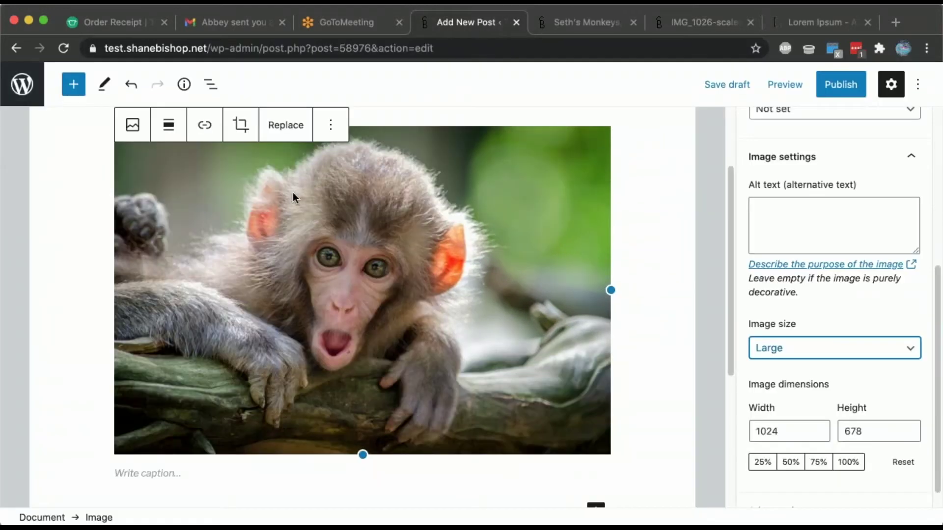
pyautogui.click(170, 128)
pyautogui.click(208, 211)
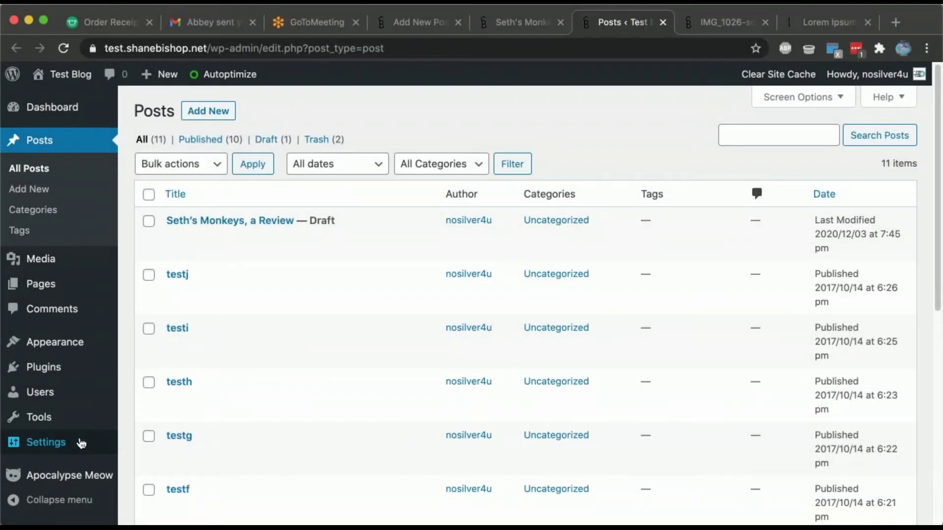
# Open the site's Media settings and check the thumbnail, medium and large image sizes.
pyautogui.moveTo(82, 443)
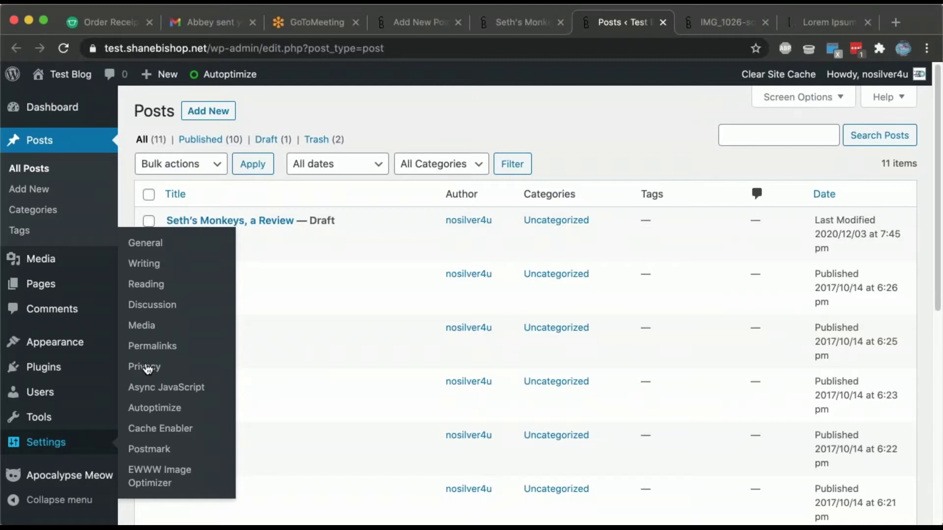
pyautogui.click(141, 326)
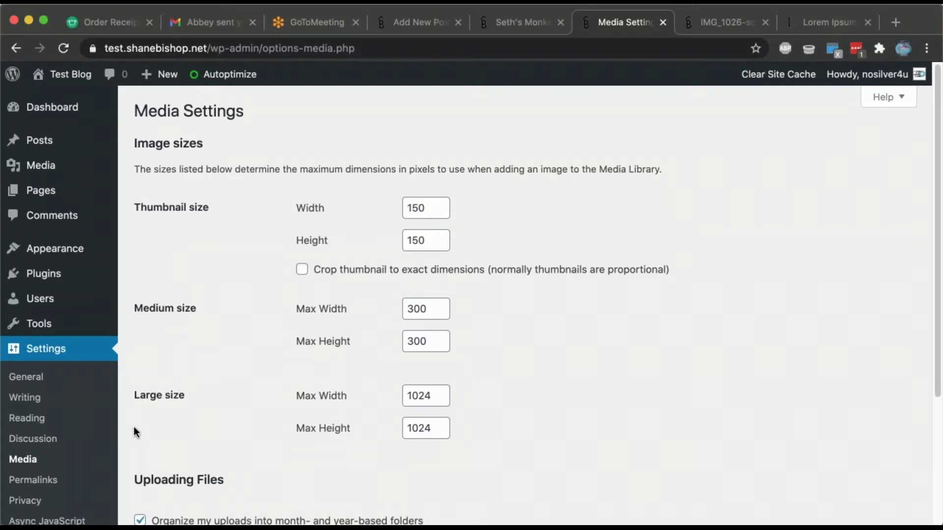
pyautogui.click(44, 438)
# Open the EWWW Image Optimizer's Resize settings and examine the image sizes listed under Disable Resizes.
pyautogui.scroll(-5, 57, 401)
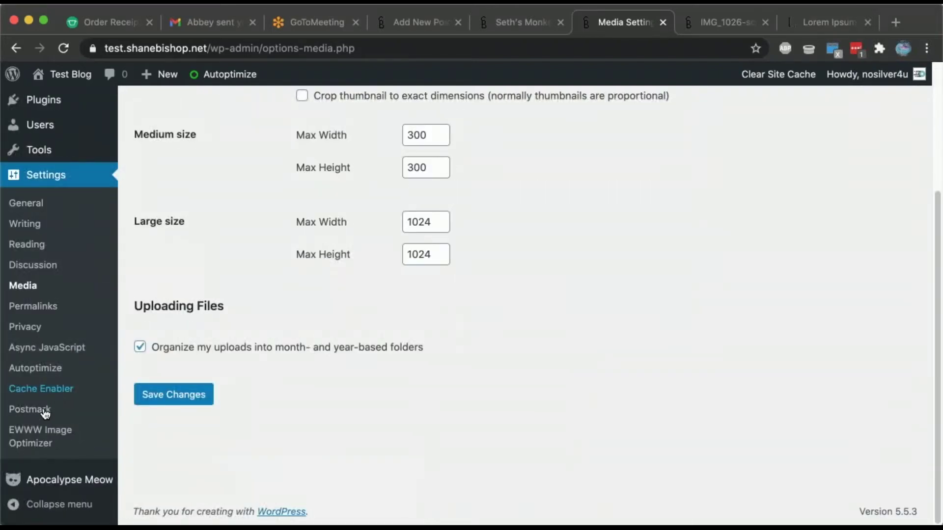
pyautogui.click(35, 437)
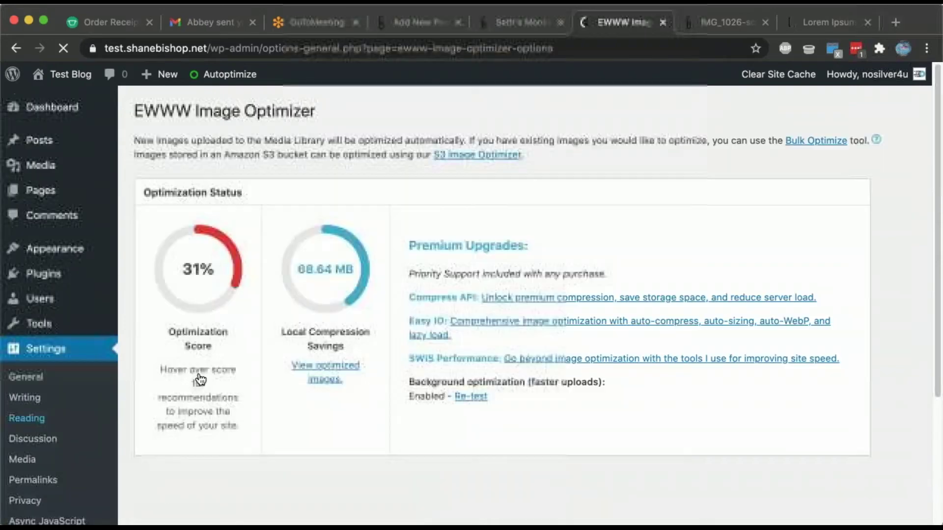
pyautogui.scroll(-3, 472, 295)
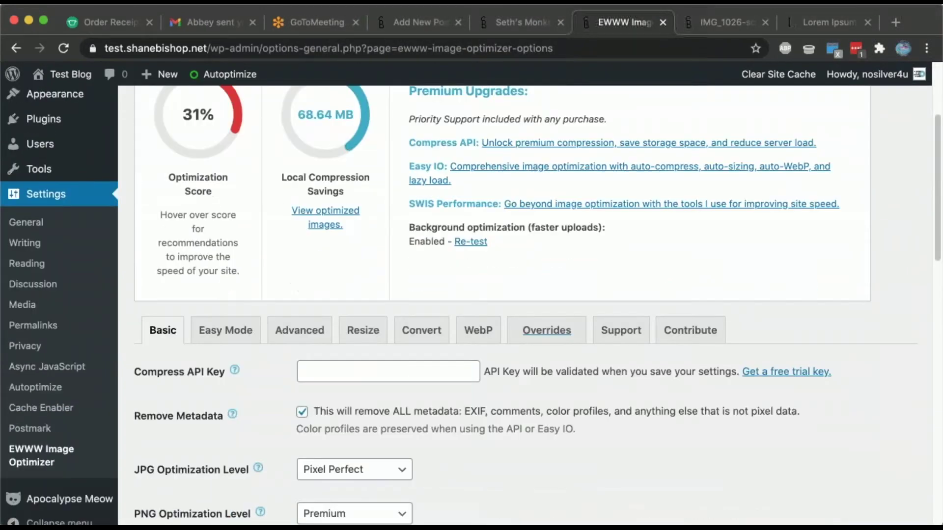
pyautogui.click(371, 333)
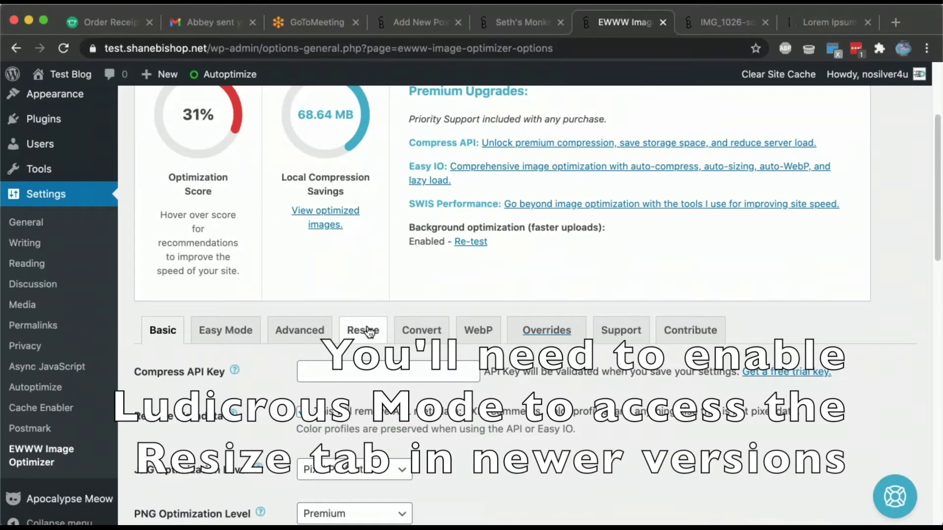
pyautogui.scroll(-8, 370, 333)
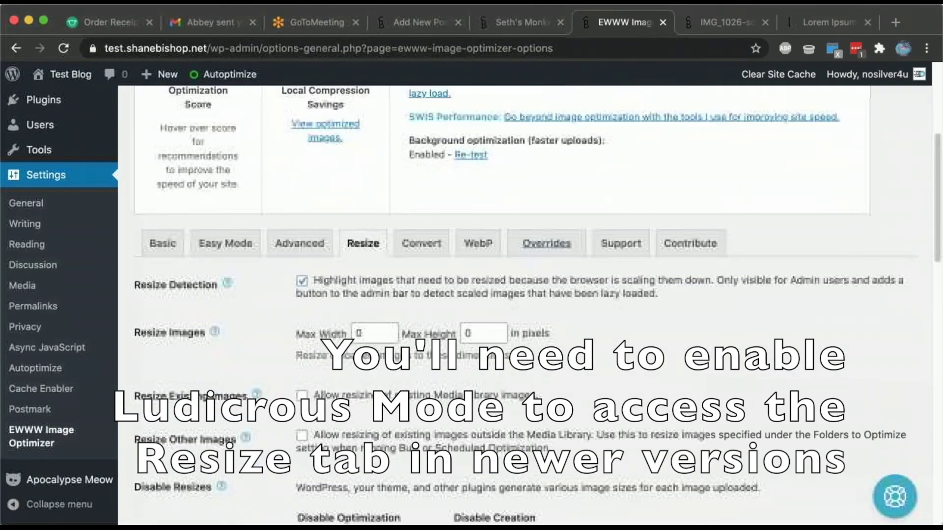
pyautogui.scroll(-4, 482, 301)
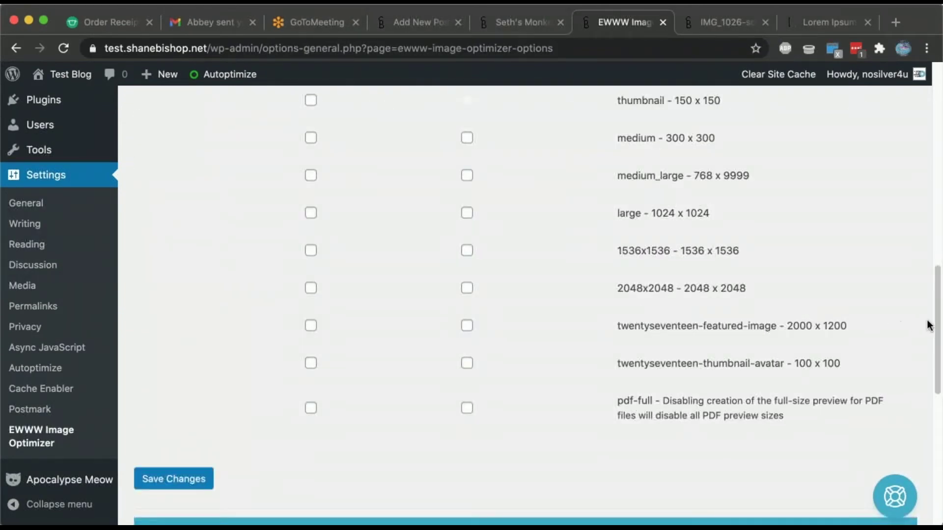
pyautogui.moveTo(938, 322); pyautogui.dragTo(880, 297)
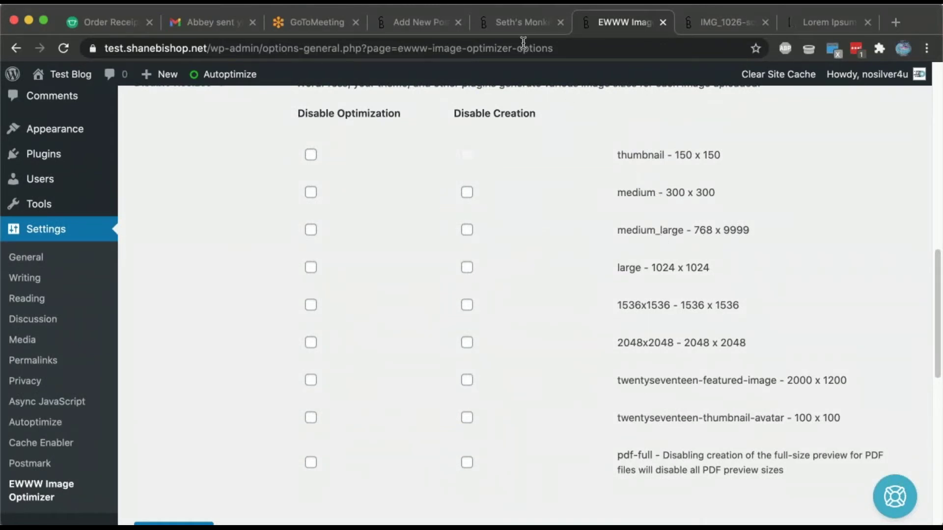
# Set the monkey photo's image size to Medium in the post editor.
pyautogui.click(517, 29)
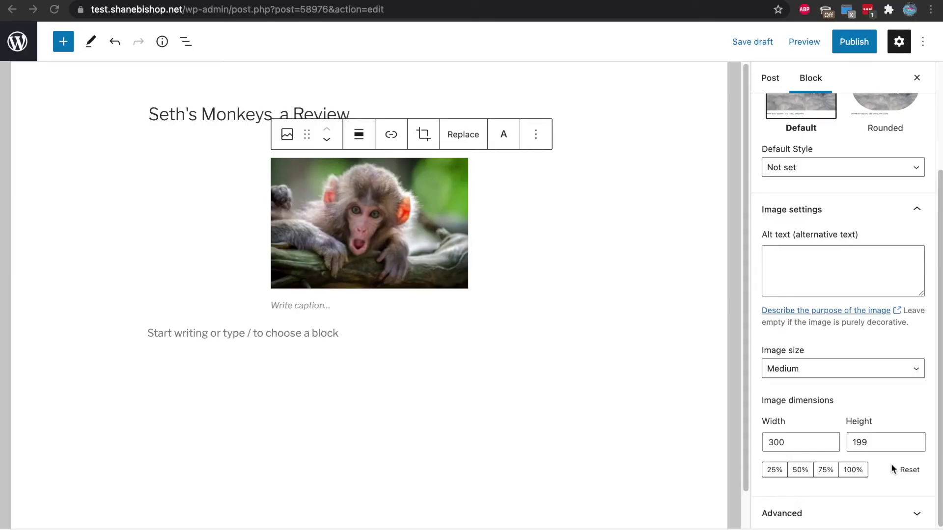
pyautogui.click(803, 368)
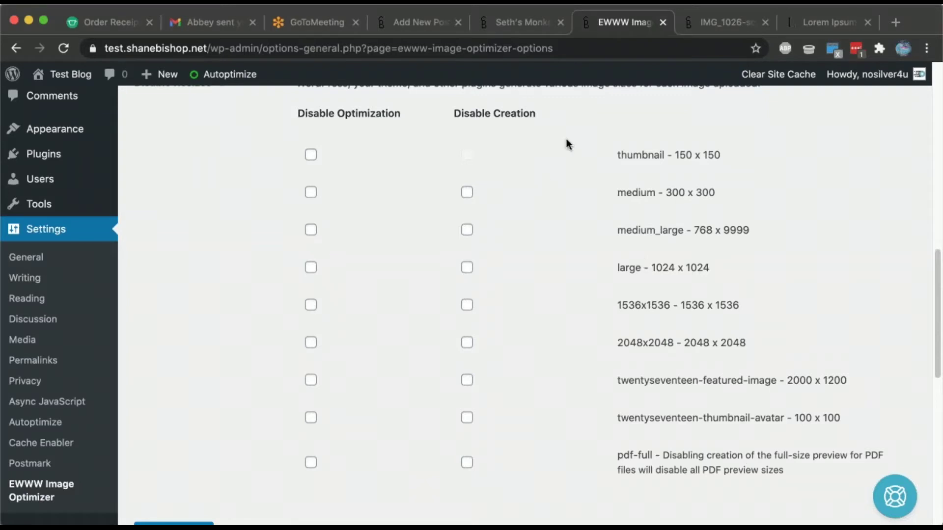
pyautogui.click(436, 24)
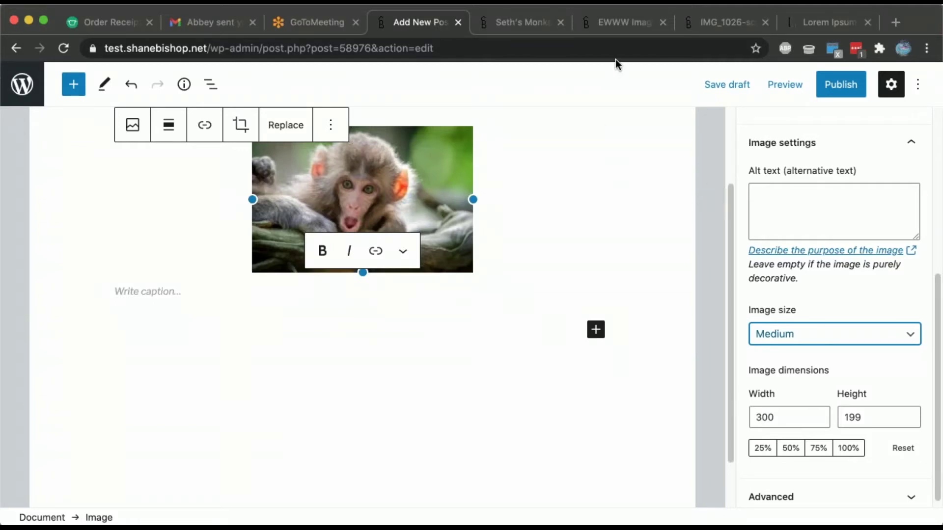
# Copy the first Lorem Ipsum paragraph from lipsum.com and paste it below the monkey photo in the post.
pyautogui.click(638, 28)
pyautogui.click(796, 24)
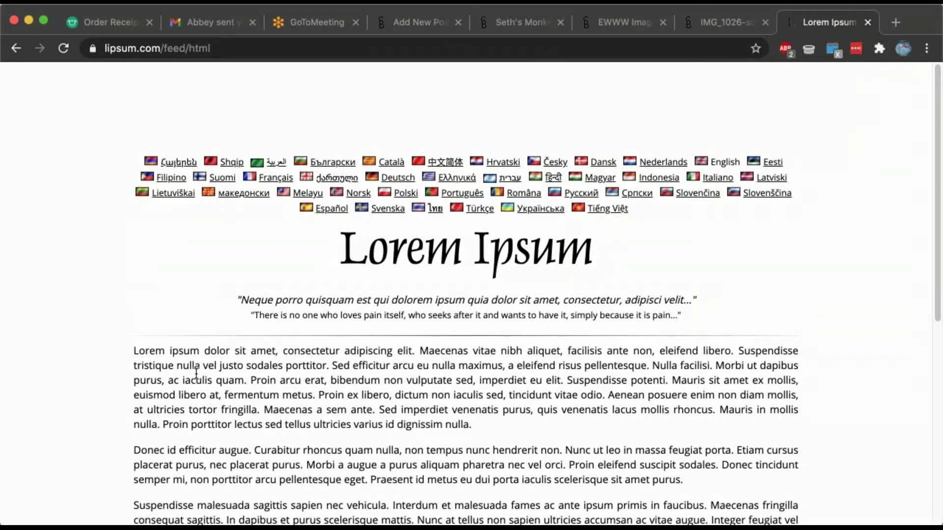
pyautogui.tripleClick(196, 373)
pyautogui.press('super+c')
pyautogui.press('super+4')
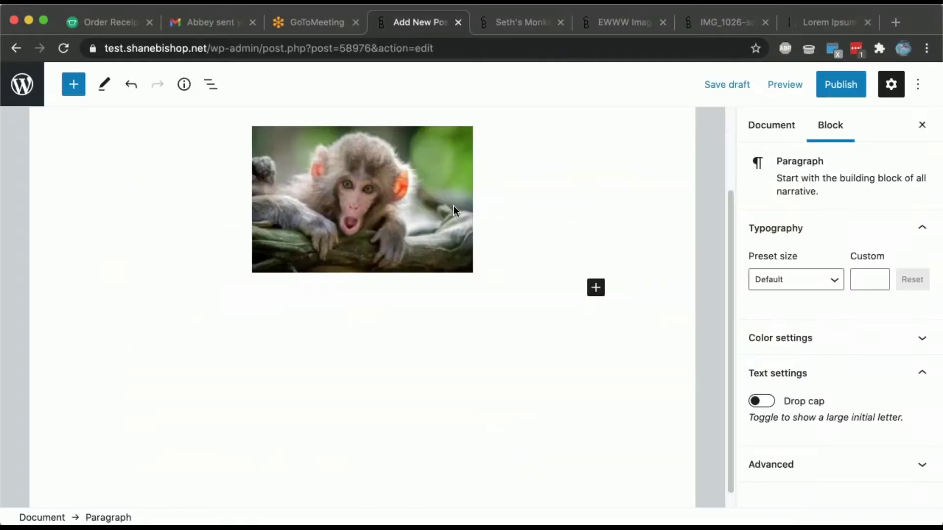
pyautogui.press('super+v')
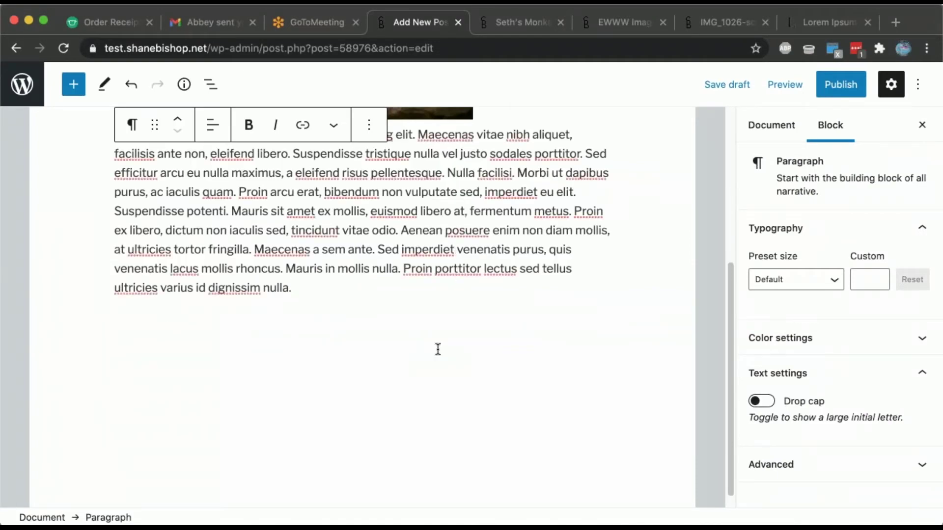
# Add a Gallery block below the pasted paragraph and open the Media Library for it.
pyautogui.click(438, 350)
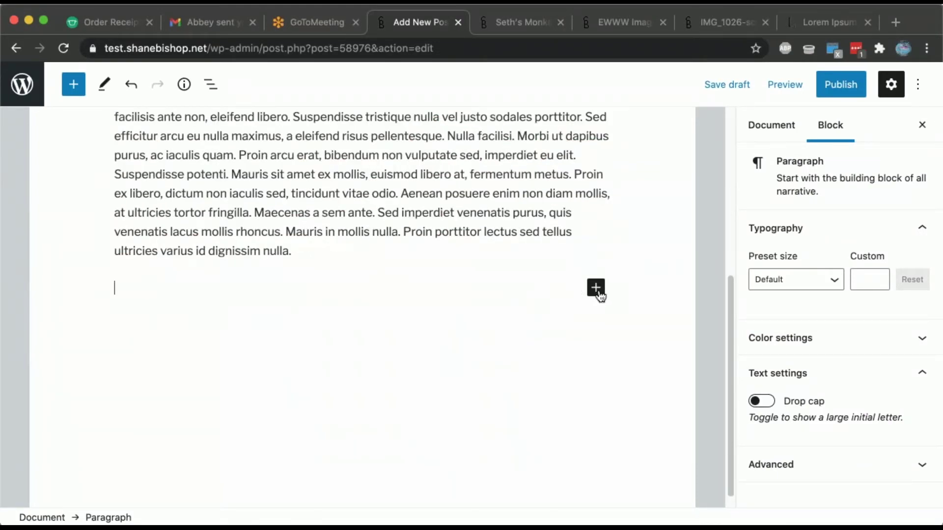
pyautogui.click(598, 289)
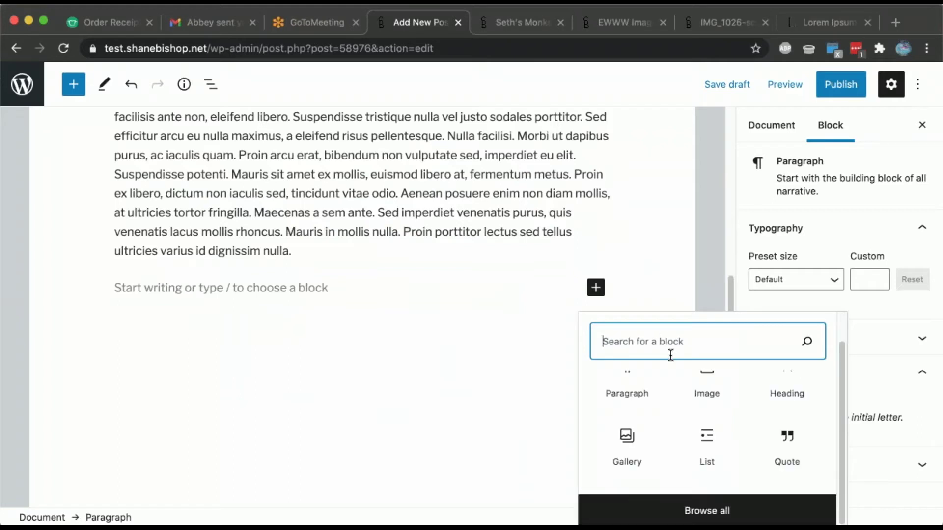
pyautogui.click(624, 457)
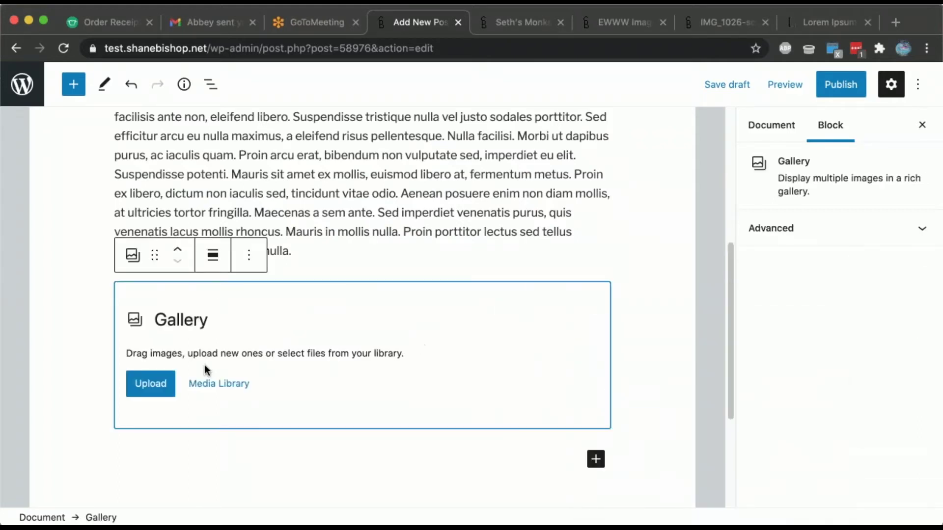
pyautogui.click(198, 387)
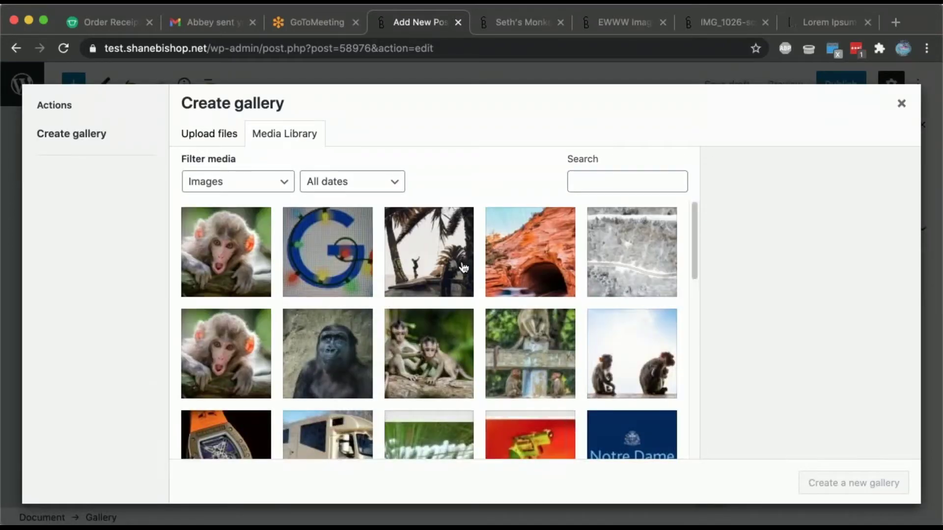
# Select the palm tree, red rock tunnel, snowy landscape and two seated monkeys photos for the gallery.
pyautogui.click(441, 255)
pyautogui.press('Right')
pyautogui.press('Right')
pyautogui.press('Right')
pyautogui.press('Right')
pyautogui.press('Right')
pyautogui.press('Right')
pyautogui.press('Right')
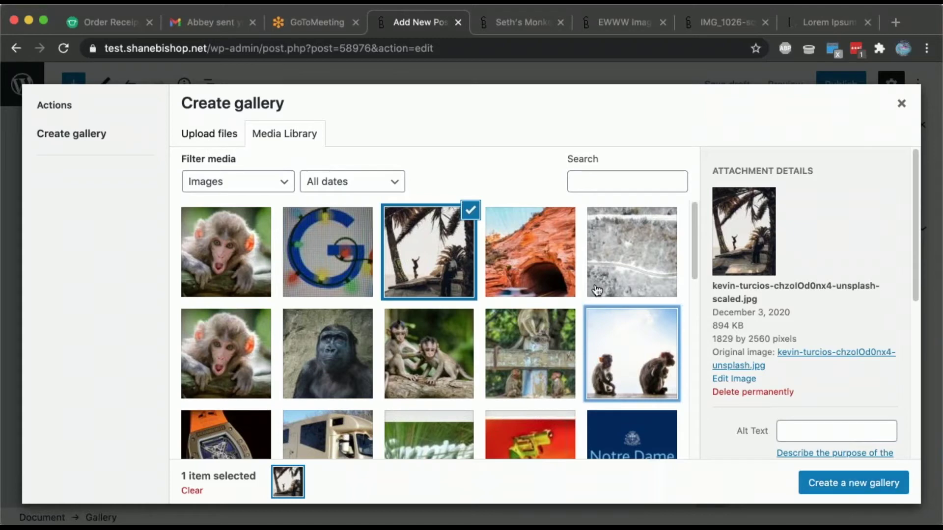
pyautogui.click(550, 265)
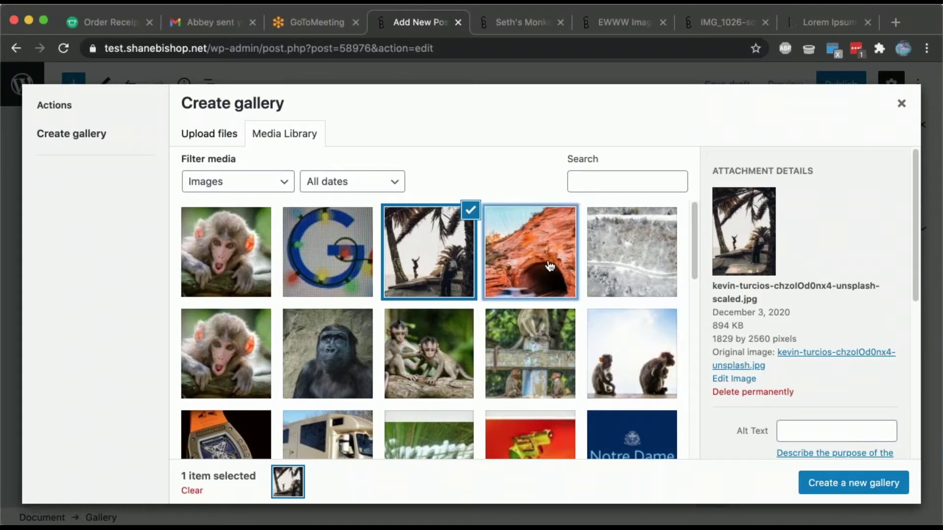
pyautogui.click(609, 271)
pyautogui.click(627, 347)
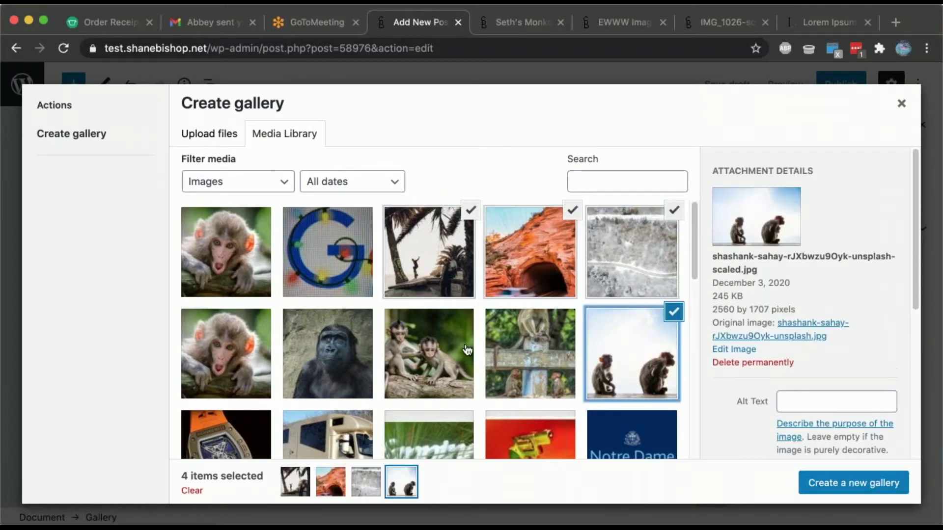
# Add the fence monkeys, two young monkeys, gorilla and open-mouthed monkey photos to the selection and insert the gallery.
pyautogui.click(560, 344)
pyautogui.click(427, 353)
pyautogui.click(338, 352)
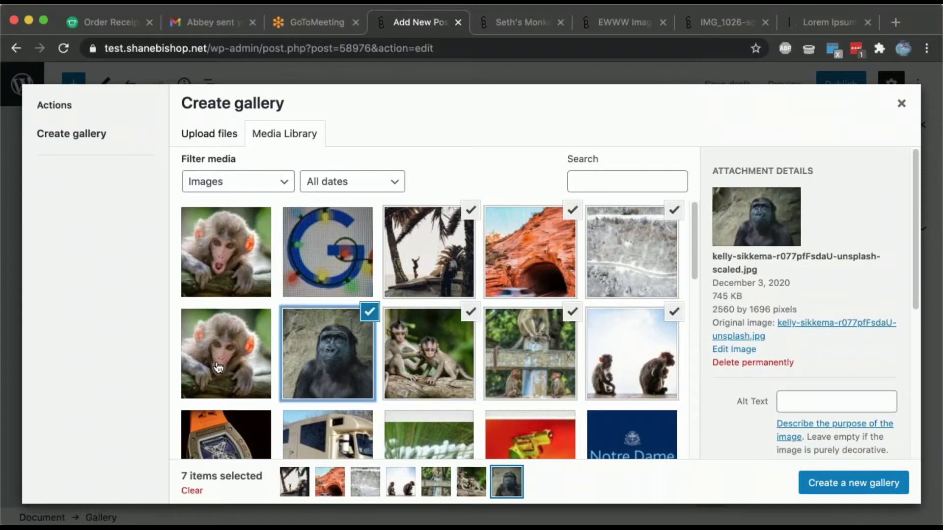
pyautogui.click(218, 368)
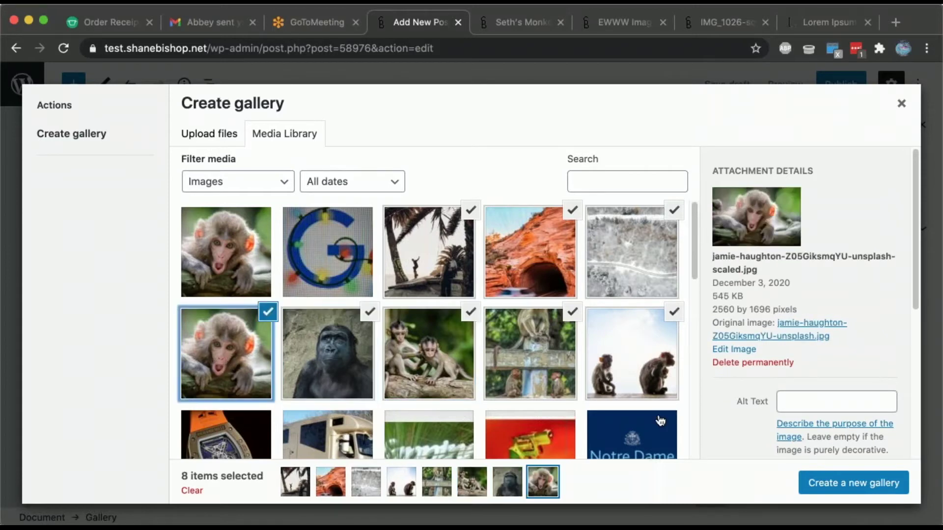
pyautogui.click(839, 484)
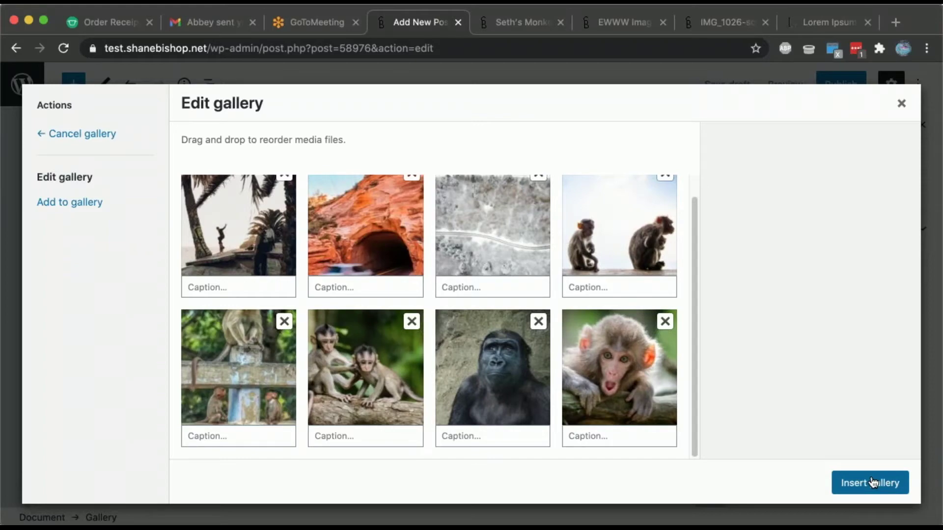
pyautogui.click(871, 483)
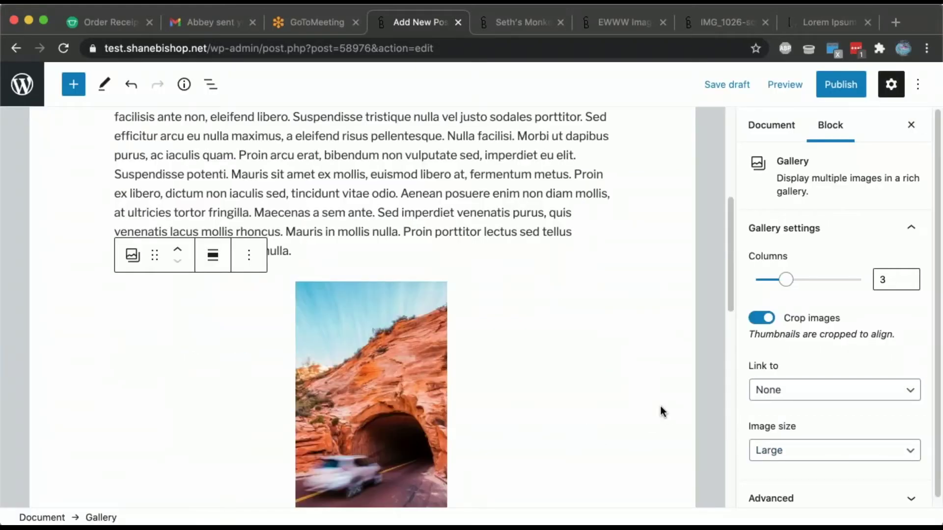
# Set the gallery to 5 columns.
pyautogui.scroll(-8, 627, 347)
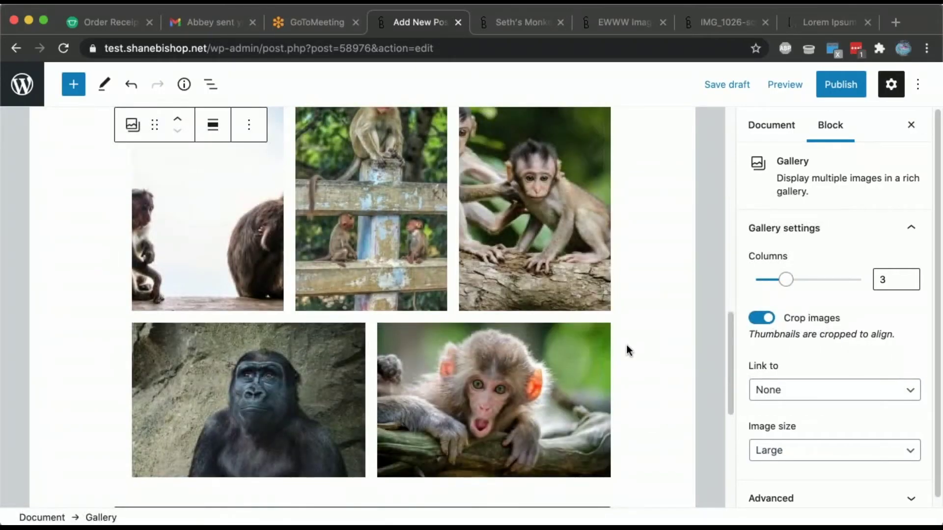
pyautogui.scroll(-6, 626, 346)
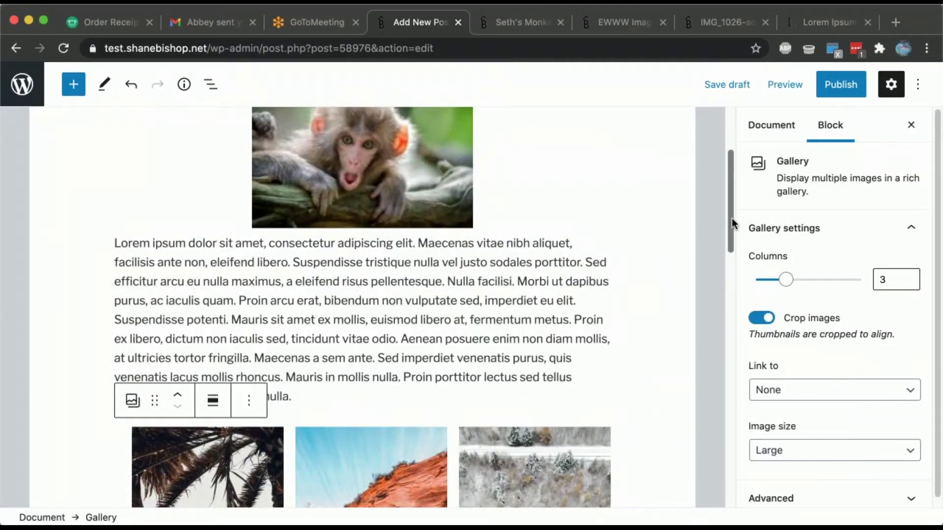
pyautogui.scroll(-3, 730, 234)
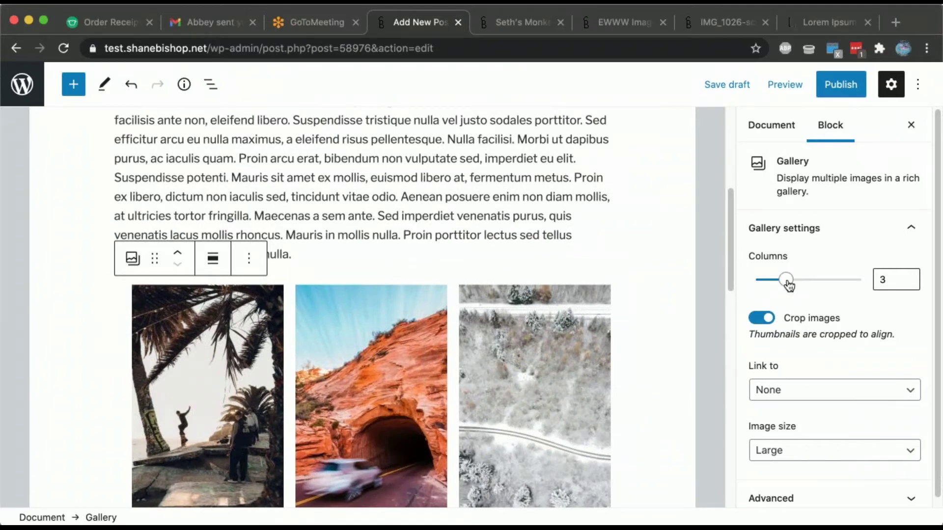
pyautogui.moveTo(789, 284); pyautogui.dragTo(811, 283)
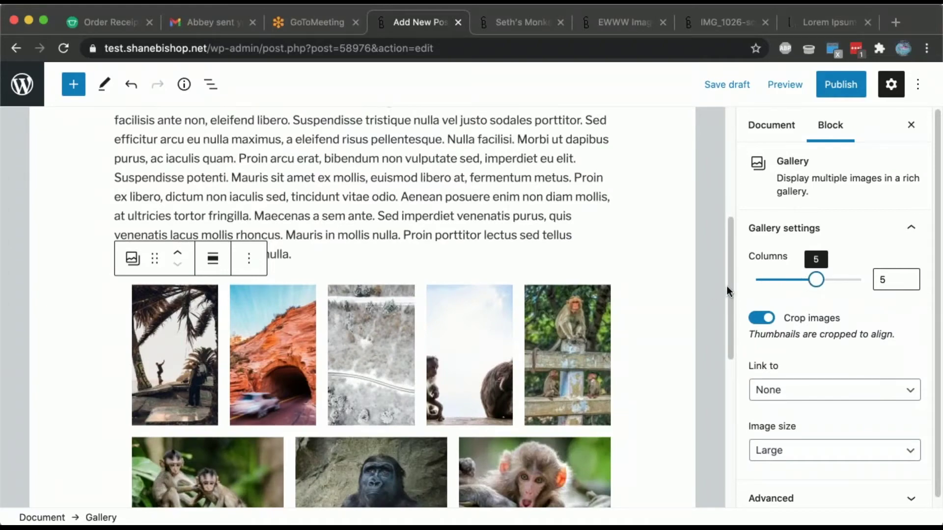
pyautogui.moveTo(727, 286); pyautogui.dragTo(730, 324)
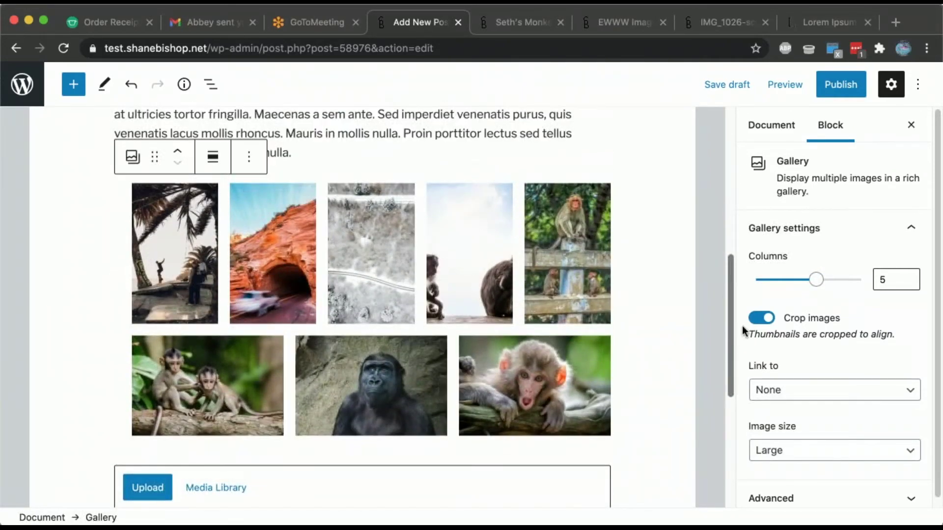
pyautogui.moveTo(816, 289)
pyautogui.mouseDown()
pyautogui.moveTo(786, 290)
pyautogui.moveTo(814, 289)
pyautogui.mouseUp()
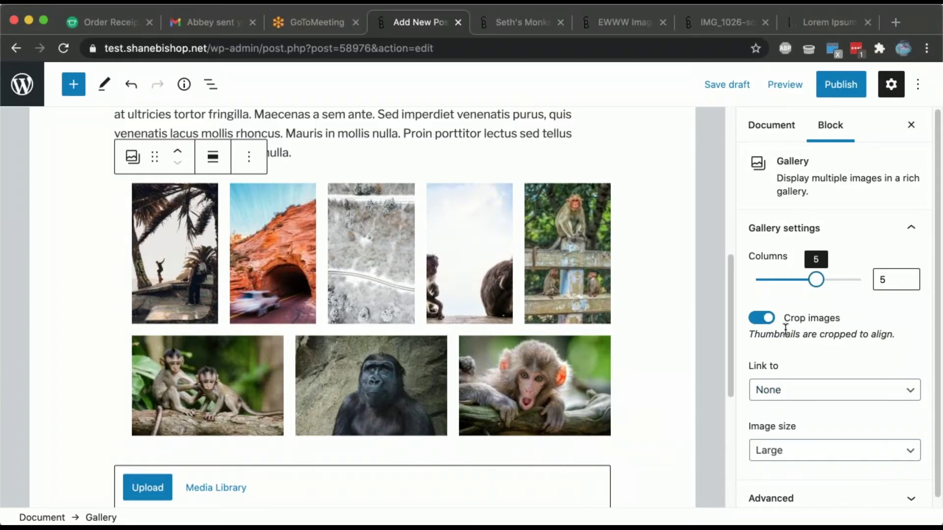
pyautogui.scroll(-1, 791, 344)
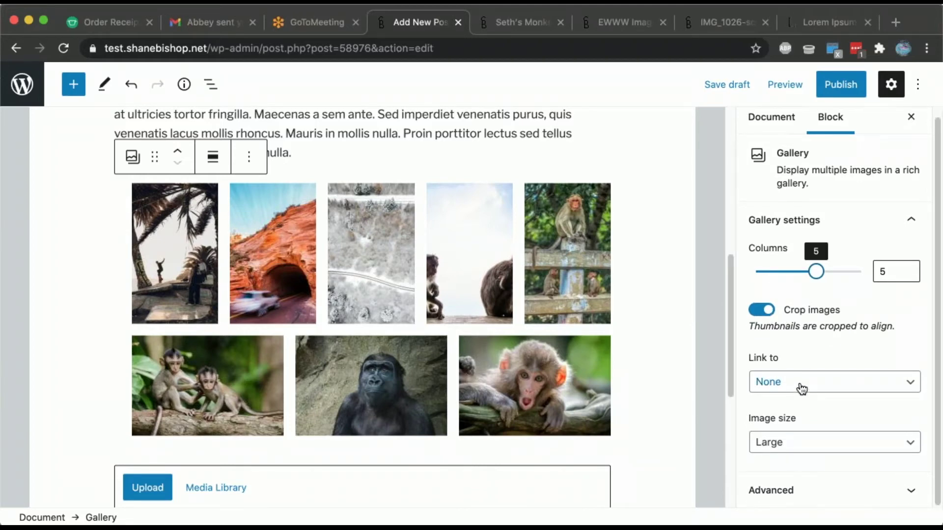
# Check the IMG_1026 attachment page in its browser tab and set the gallery images to link to Media File.
pyautogui.click(801, 389)
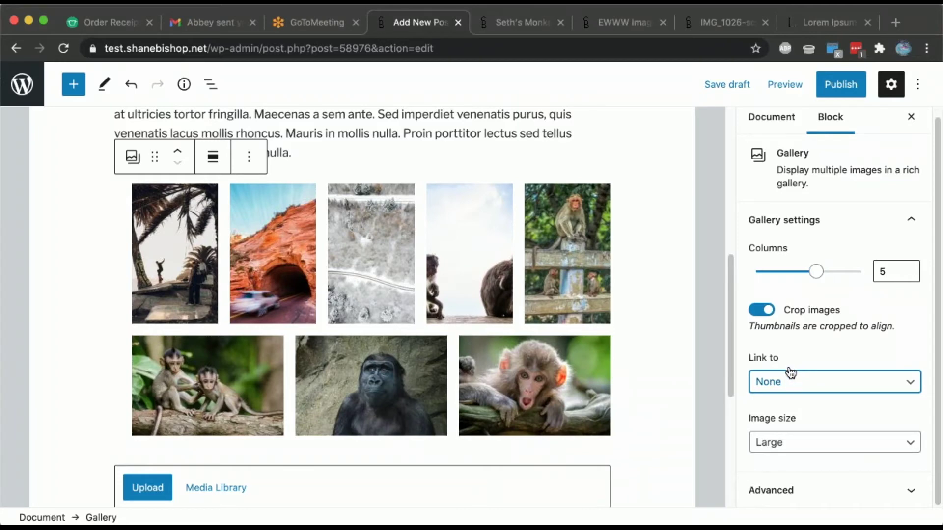
pyautogui.click(795, 387)
pyautogui.click(721, 25)
pyautogui.hscroll(-5, 388, 309)
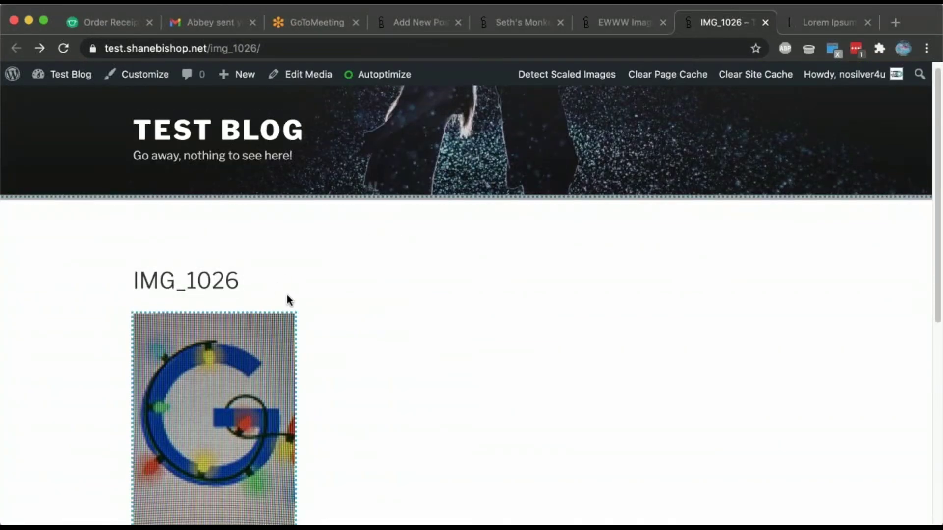
pyautogui.click(522, 23)
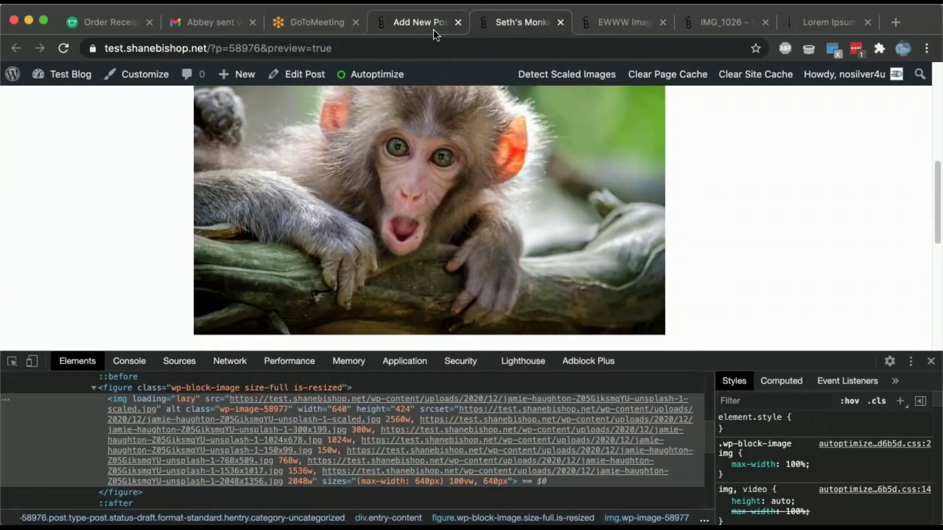
pyautogui.click(434, 29)
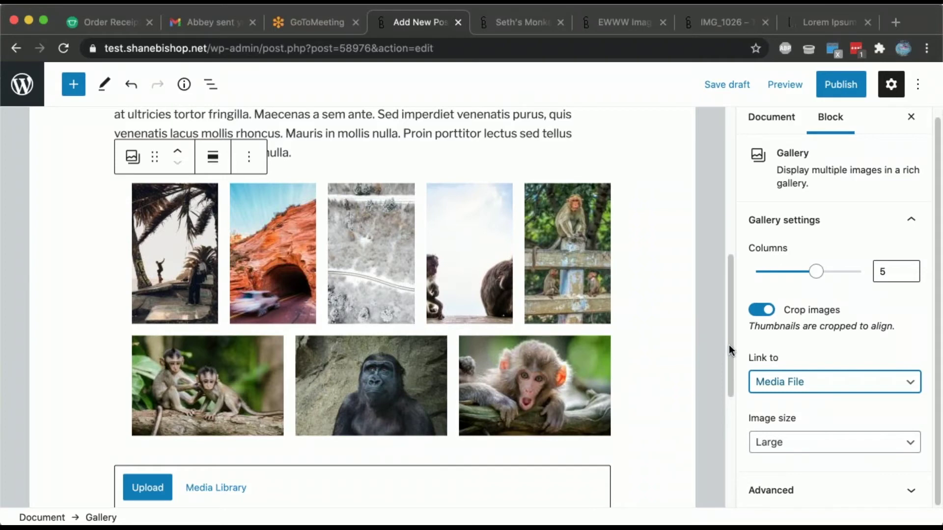
# Set the gallery's image size to Medium.
pyautogui.scroll(2, 729, 344)
pyautogui.scroll(-2, 732, 341)
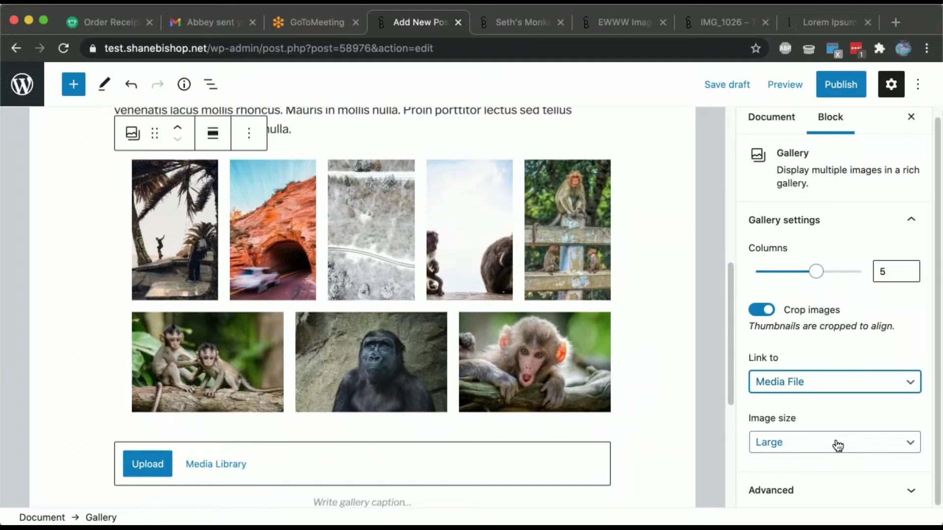
pyautogui.click(498, 247)
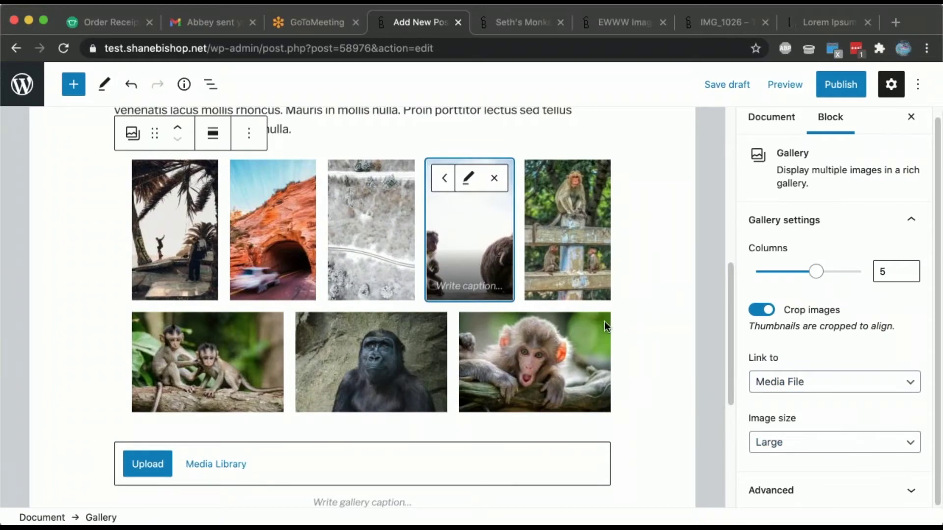
pyautogui.moveTo(730, 343)
pyautogui.mouseDown()
pyautogui.moveTo(727, 327)
pyautogui.moveTo(727, 338)
pyautogui.mouseUp()
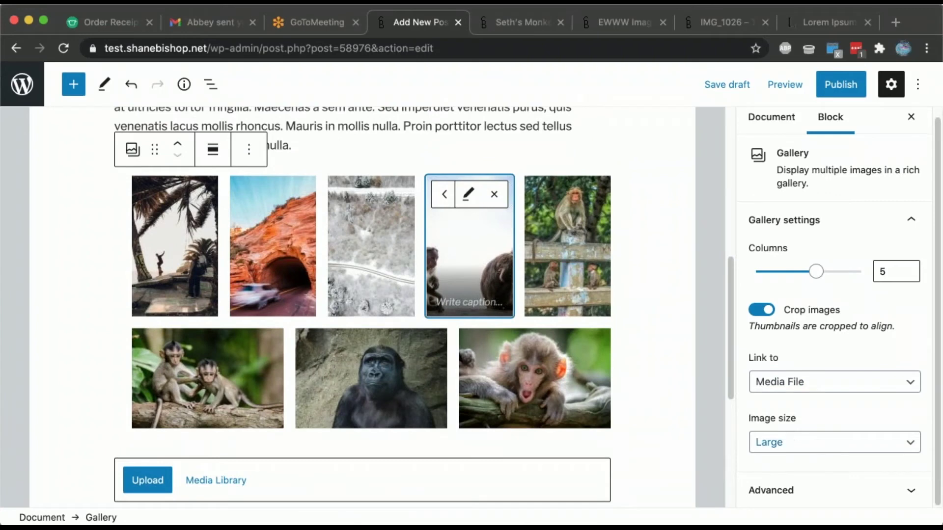
pyautogui.click(786, 436)
pyautogui.click(786, 423)
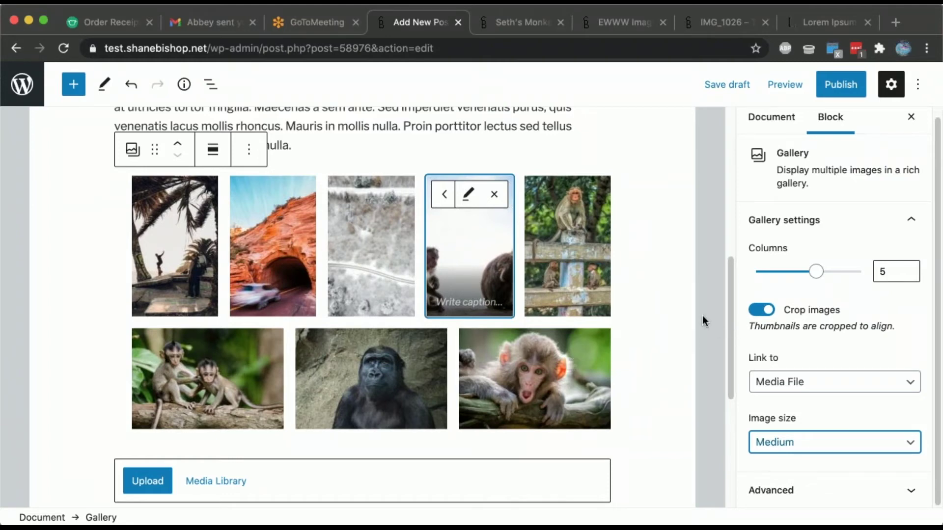
# Set the gallery to 2 columns, examine the photos' sharpness, and set the image size to Large for comparison.
pyautogui.moveTo(817, 275); pyautogui.dragTo(770, 275)
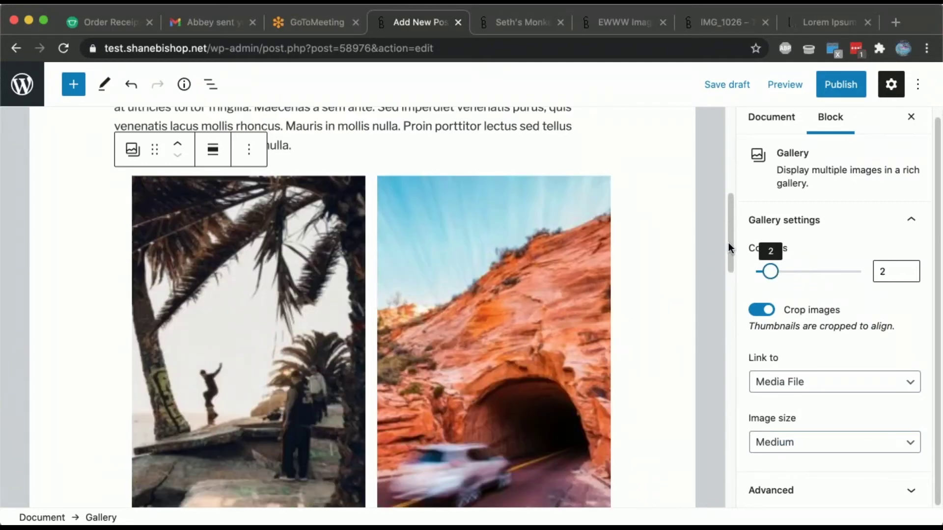
pyautogui.scroll(-6, 727, 257)
pyautogui.scroll(-5, 720, 350)
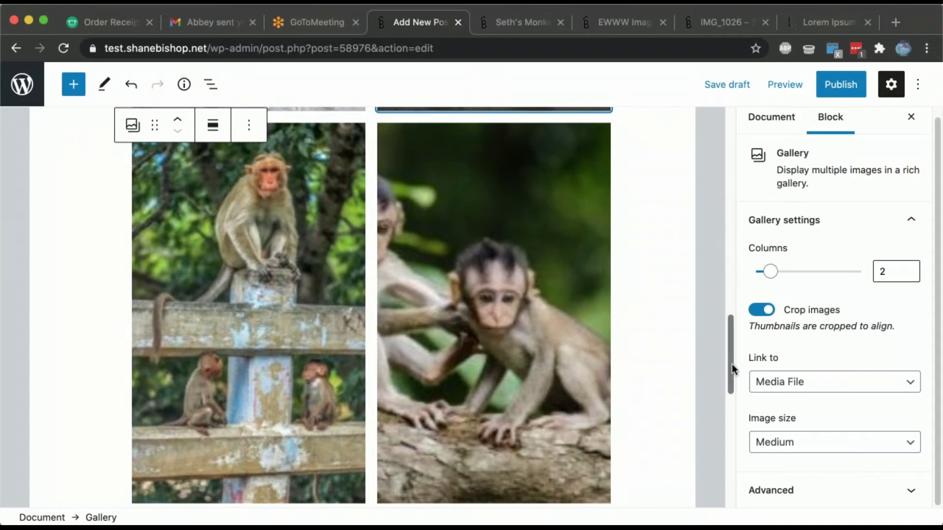
pyautogui.click(802, 445)
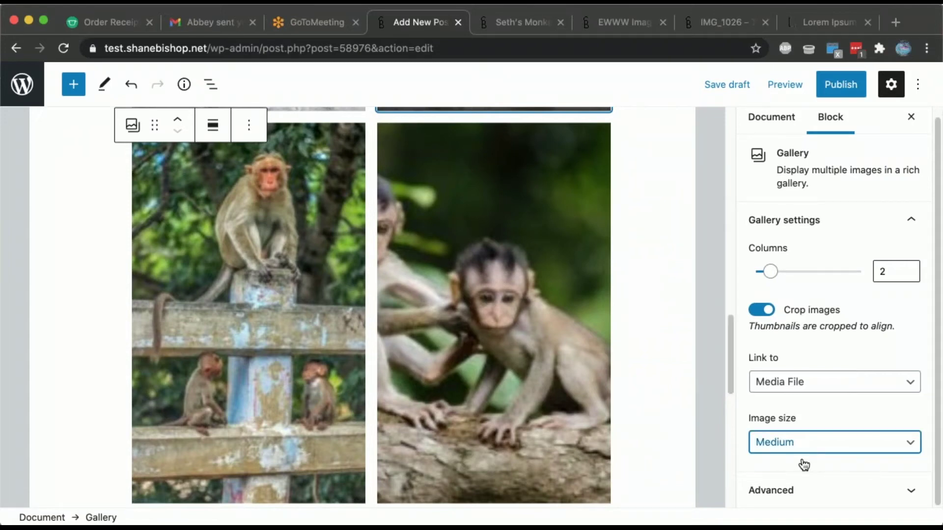
pyautogui.click(804, 465)
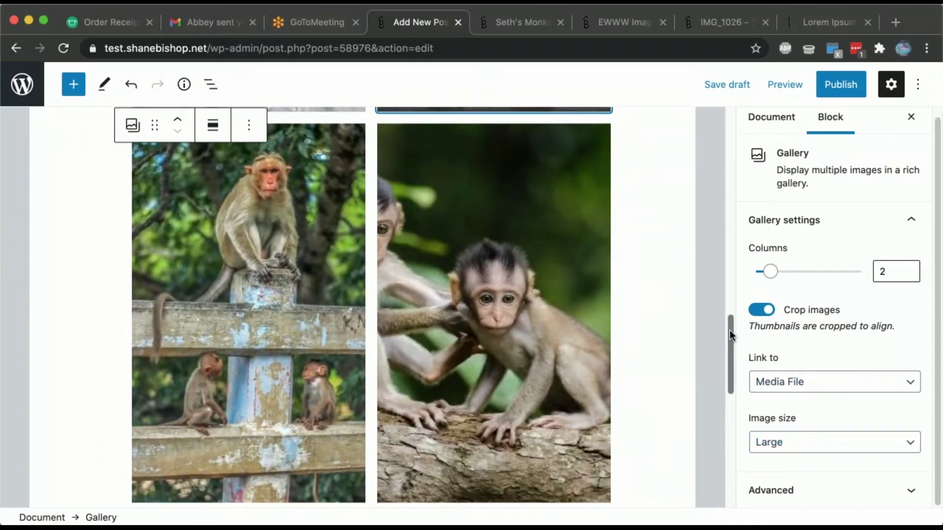
pyautogui.moveTo(729, 332); pyautogui.dragTo(736, 252)
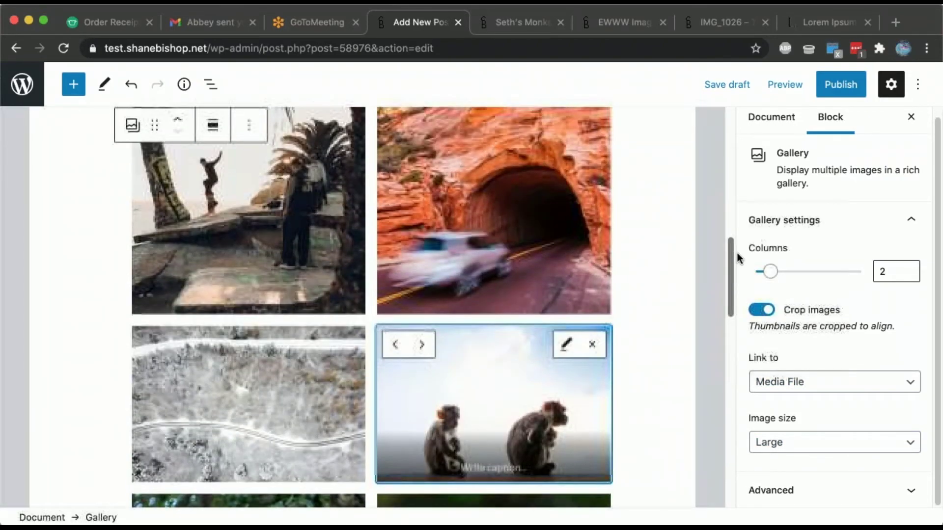
# Set the gallery's image size back to Medium and its layout back to 5 columns.
pyautogui.click(800, 432)
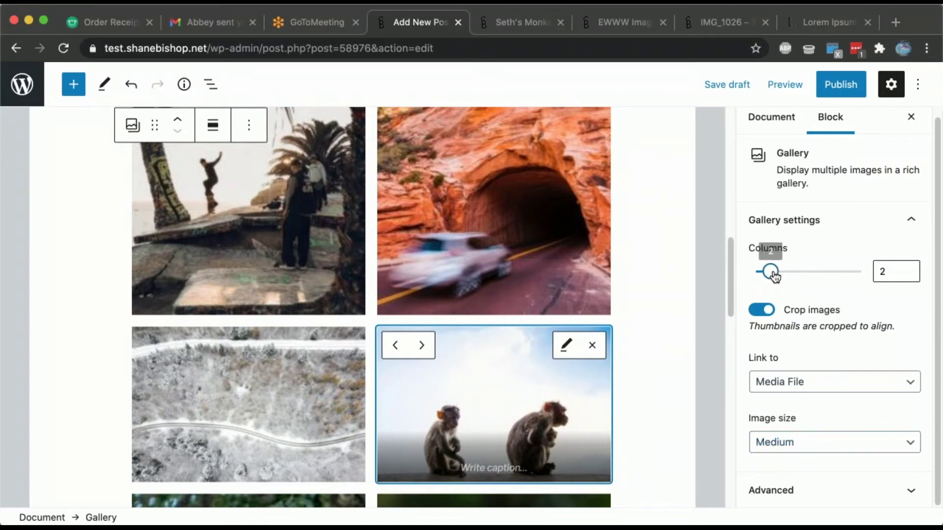
pyautogui.moveTo(770, 272); pyautogui.dragTo(816, 271)
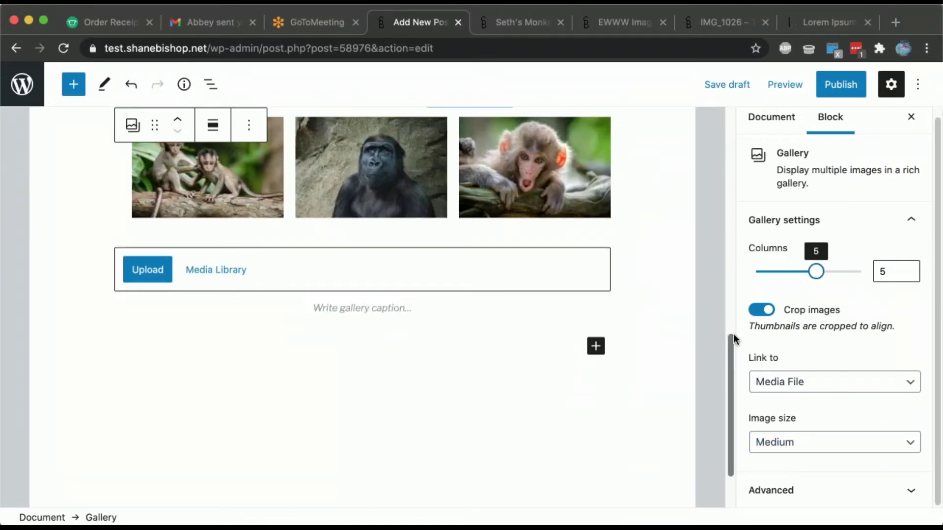
pyautogui.scroll(5, 538, 308)
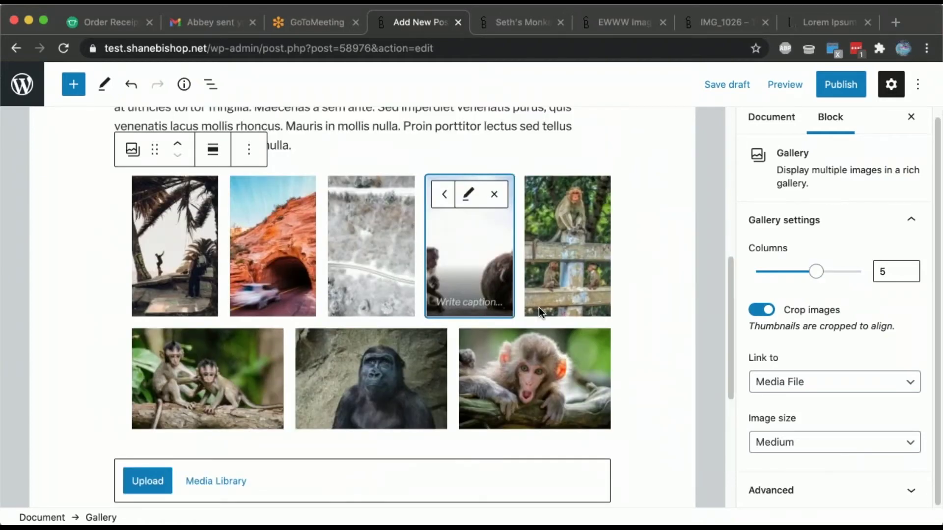
pyautogui.click(564, 286)
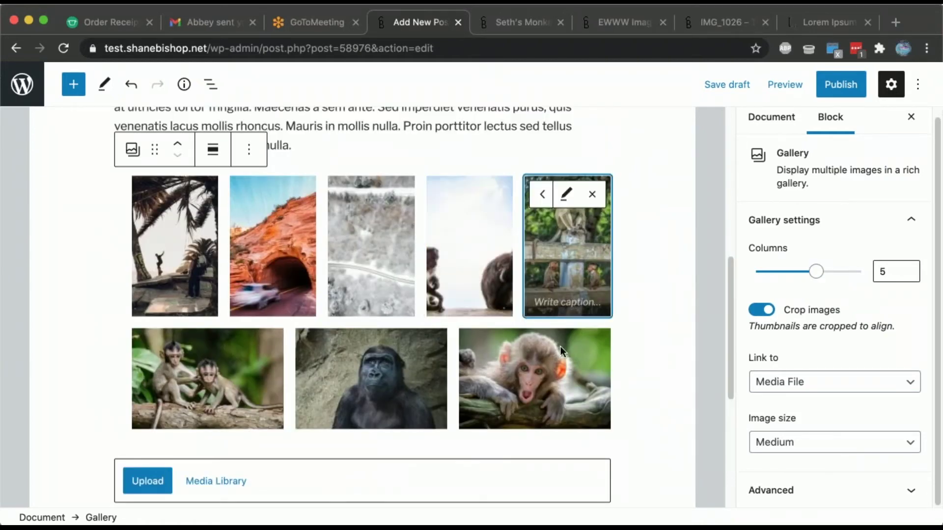
pyautogui.click(311, 368)
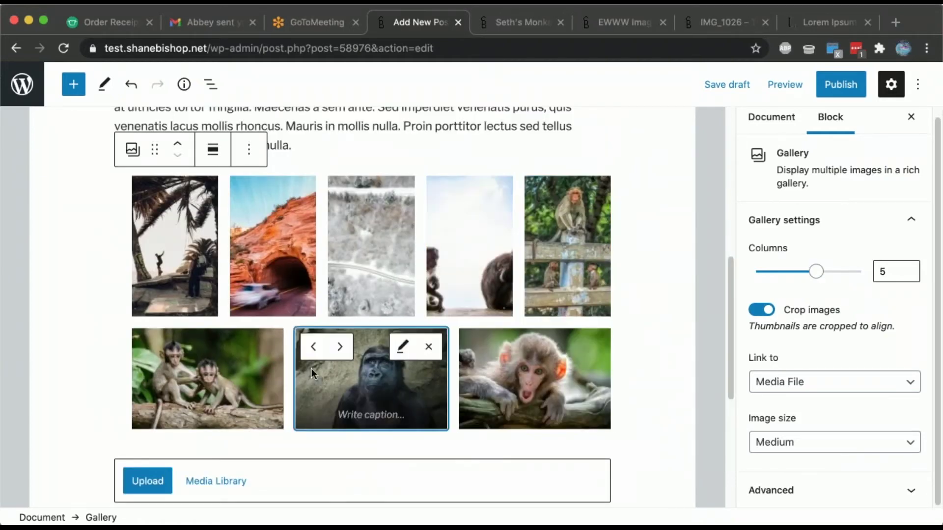
pyautogui.click(243, 369)
# Add a Cover block below the gallery and upload the photo of the dogs as its background image.
pyautogui.scroll(-4, 487, 393)
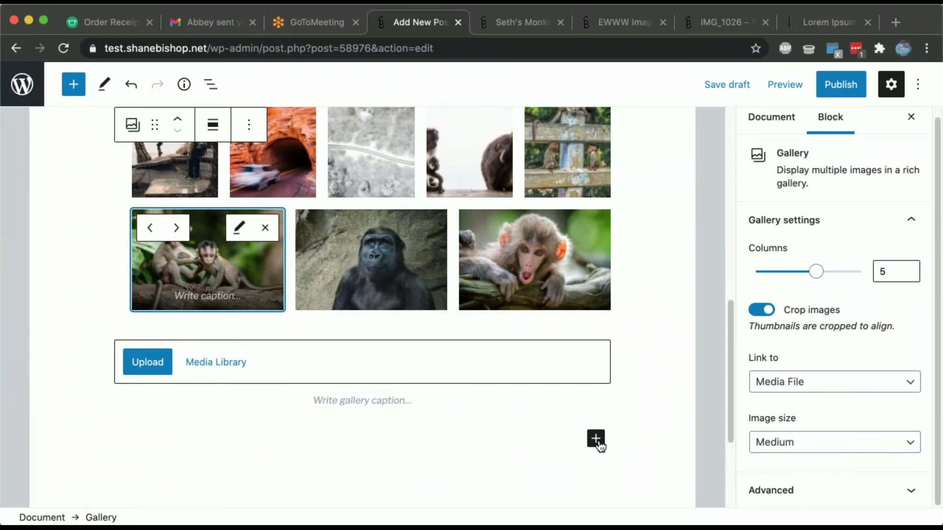
pyautogui.click(597, 441)
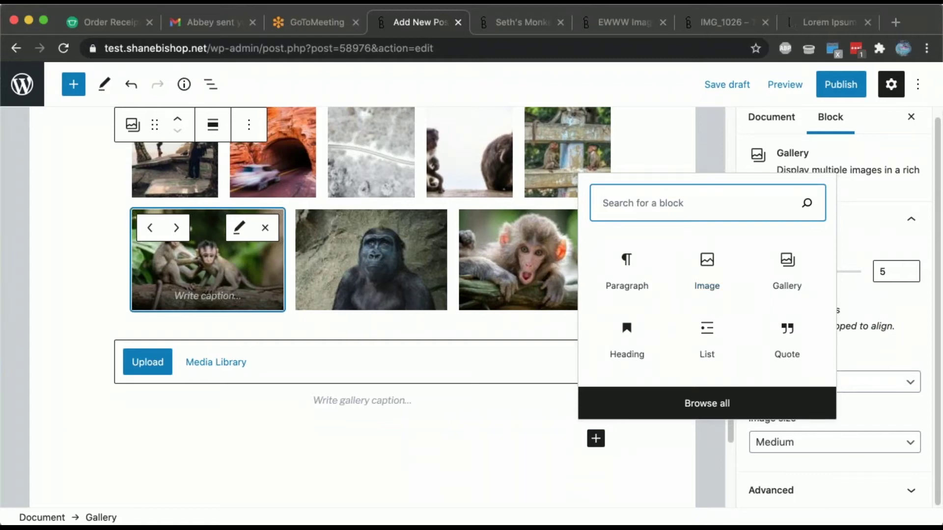
pyautogui.write('cover')
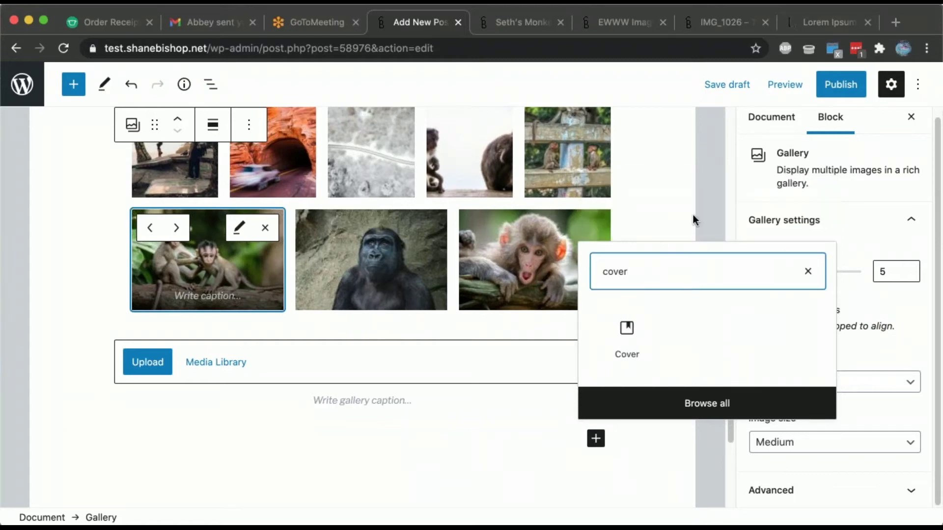
pyautogui.click(625, 334)
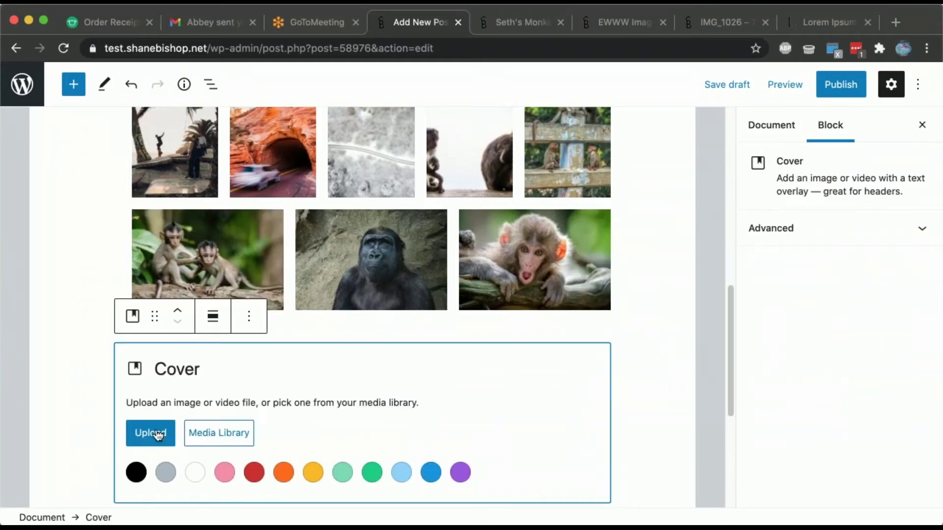
pyautogui.click(157, 435)
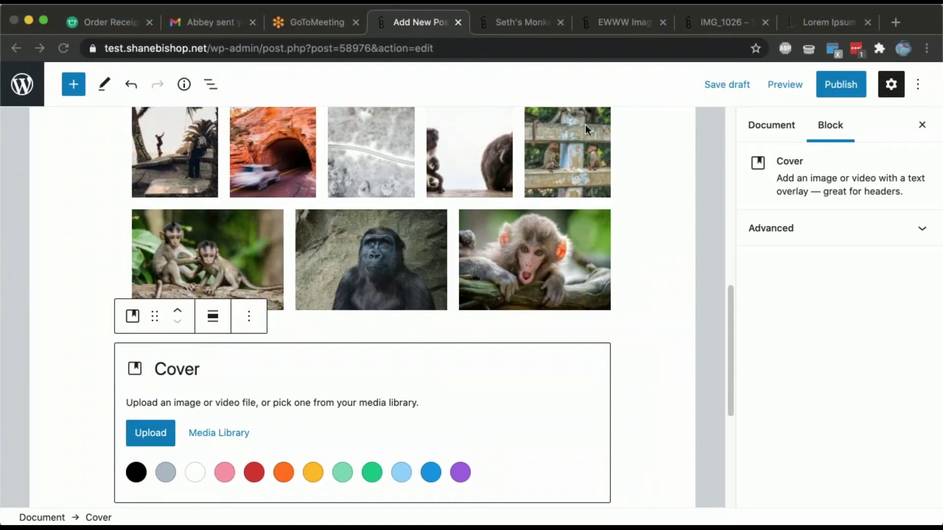
pyautogui.press('Escape')
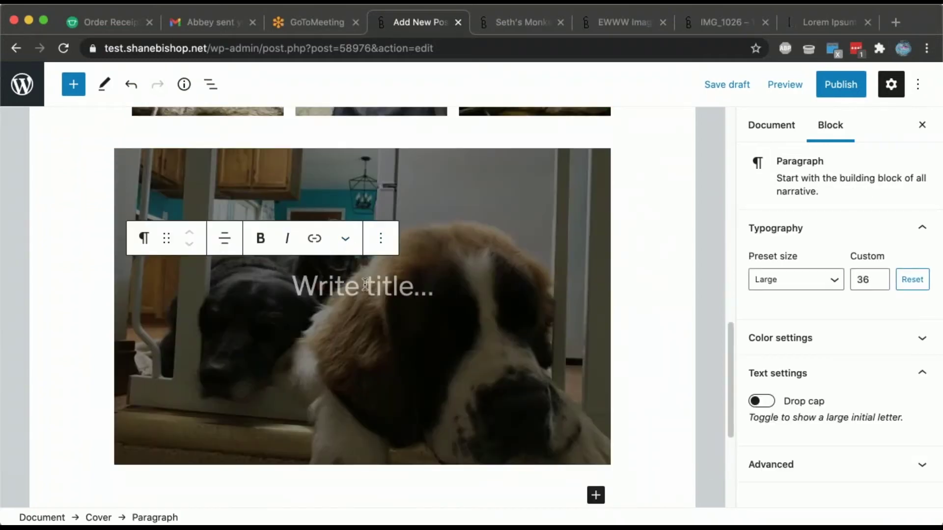
# Give the cover the title "How adorable!".
pyautogui.click(365, 285)
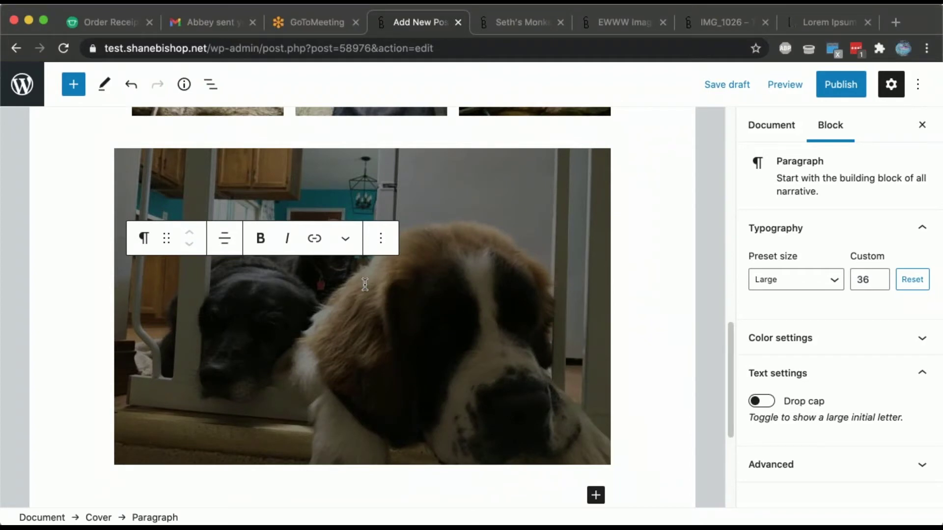
pyautogui.write('H')
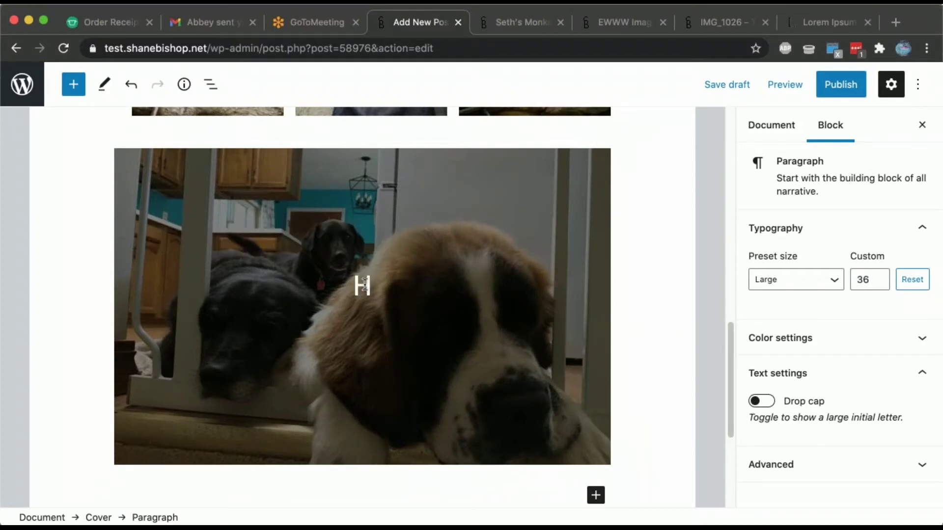
pyautogui.write('ow adorable!')
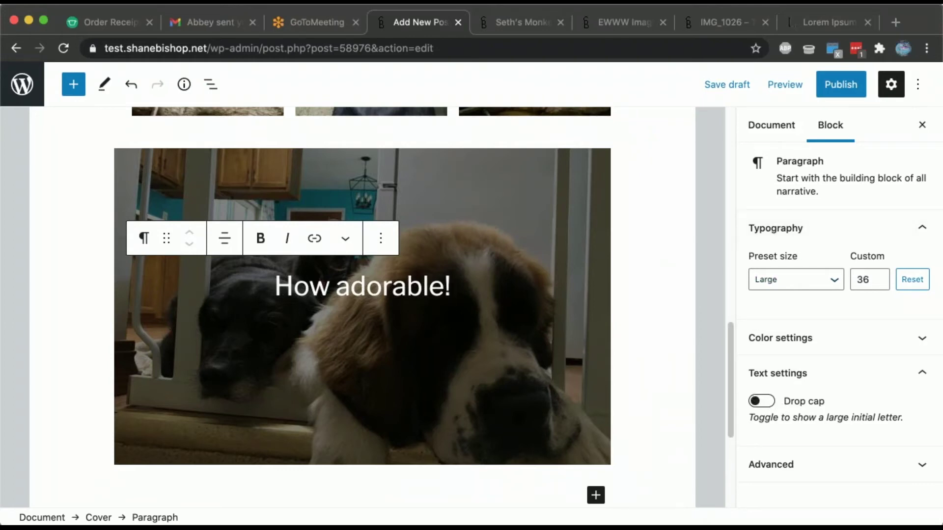
# Move the cover image's focal point to 48% horizontal and 52% vertical, and review the block's dimension and overlay settings.
pyautogui.click(578, 363)
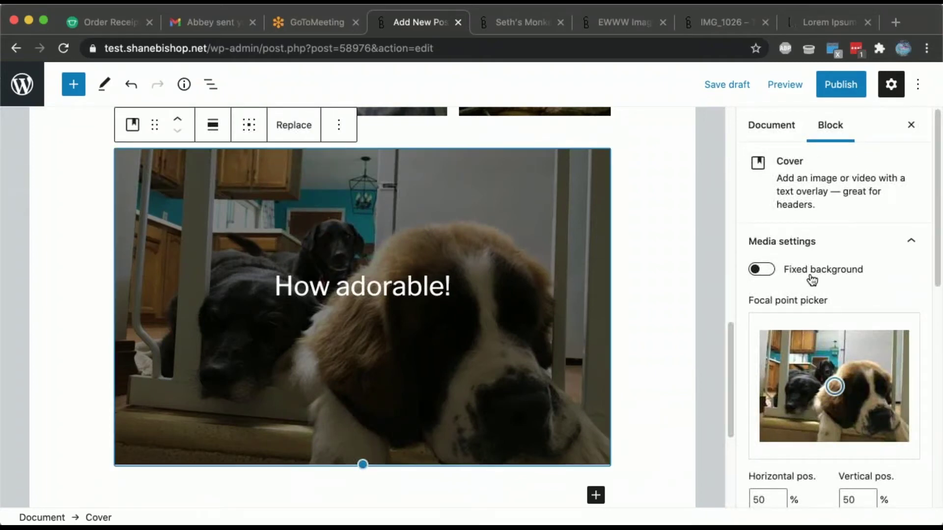
pyautogui.scroll(-10, 809, 273)
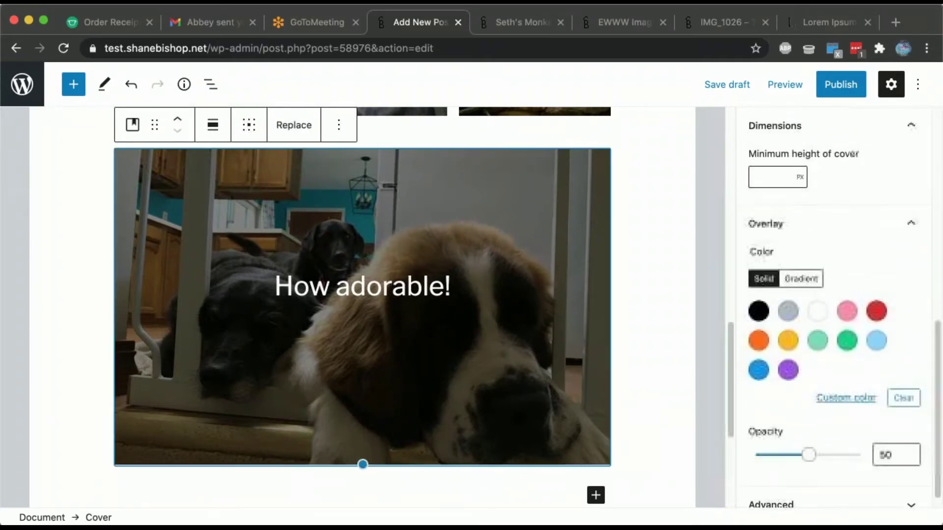
pyautogui.scroll(8, 835, 294)
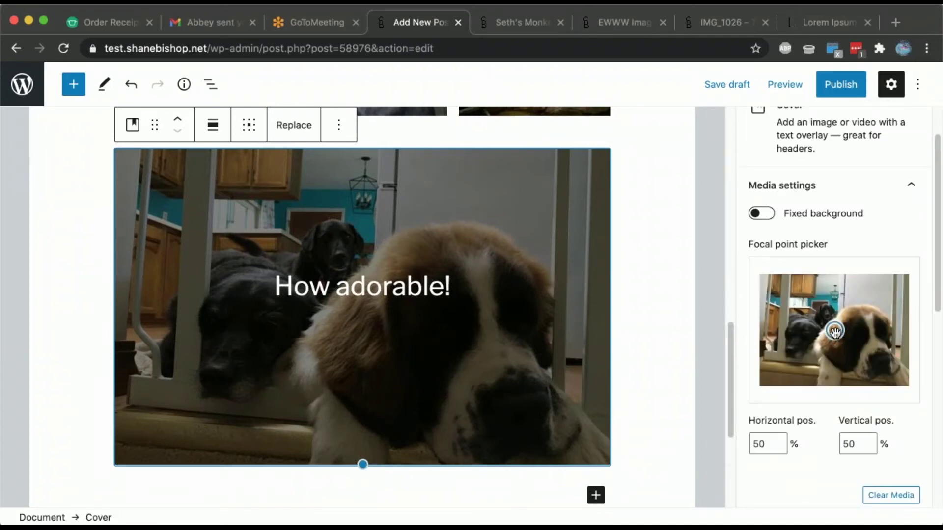
pyautogui.moveTo(834, 330); pyautogui.dragTo(862, 347)
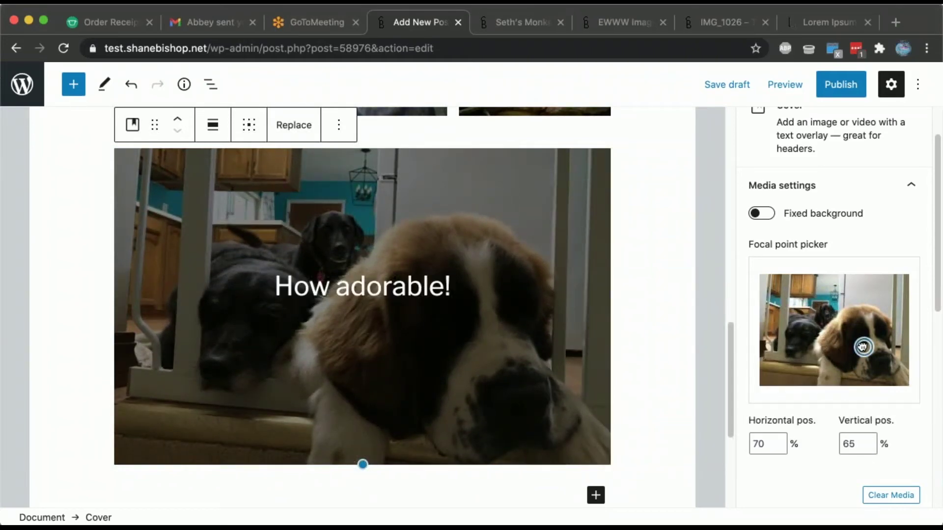
pyautogui.moveTo(863, 347); pyautogui.dragTo(796, 338)
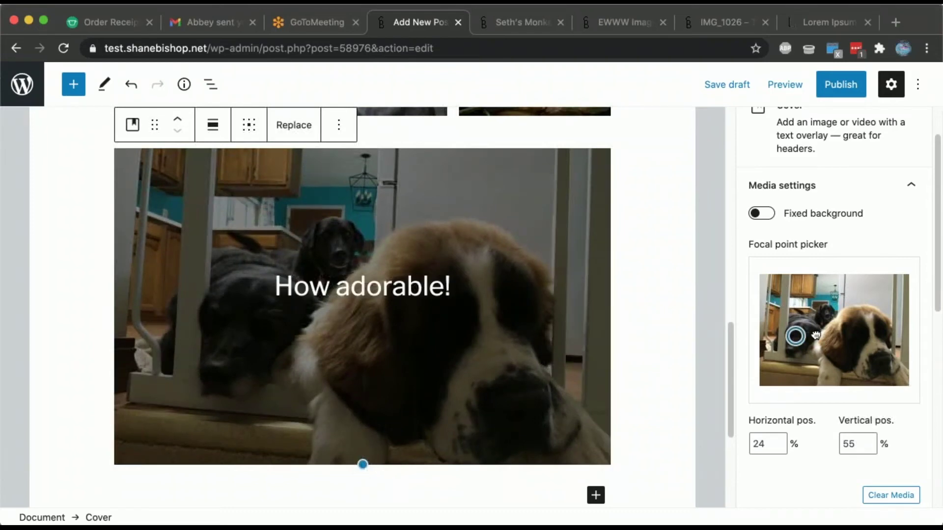
pyautogui.click(831, 332)
pyautogui.scroll(-5, 781, 242)
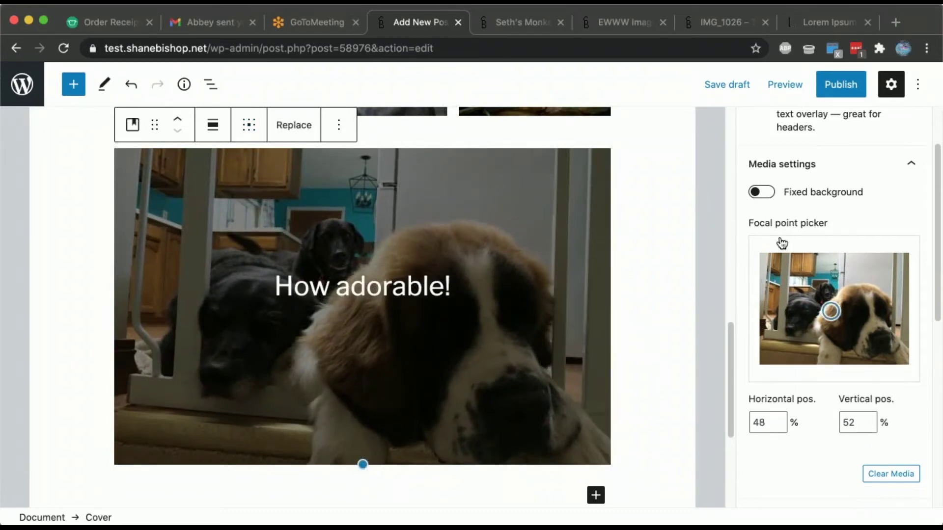
pyautogui.scroll(-4, 782, 242)
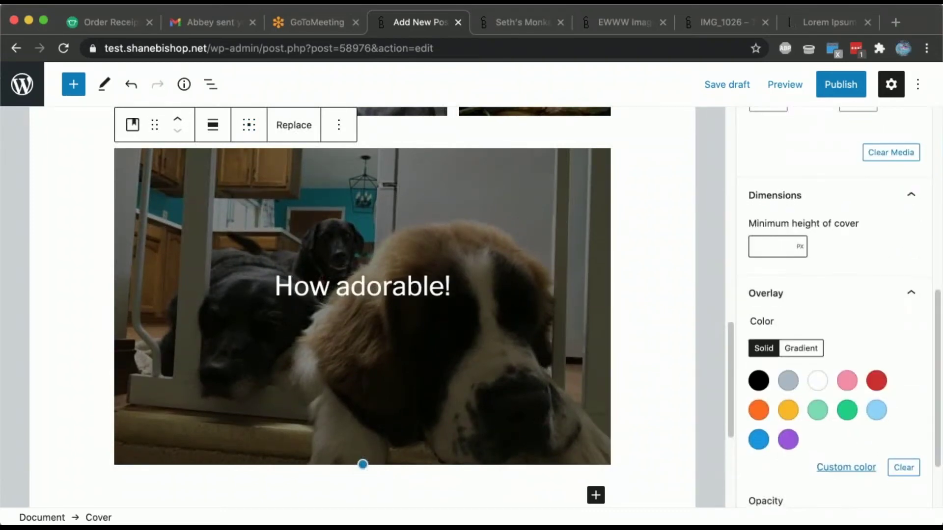
pyautogui.scroll(-3, 834, 294)
pyautogui.scroll(10, 757, 273)
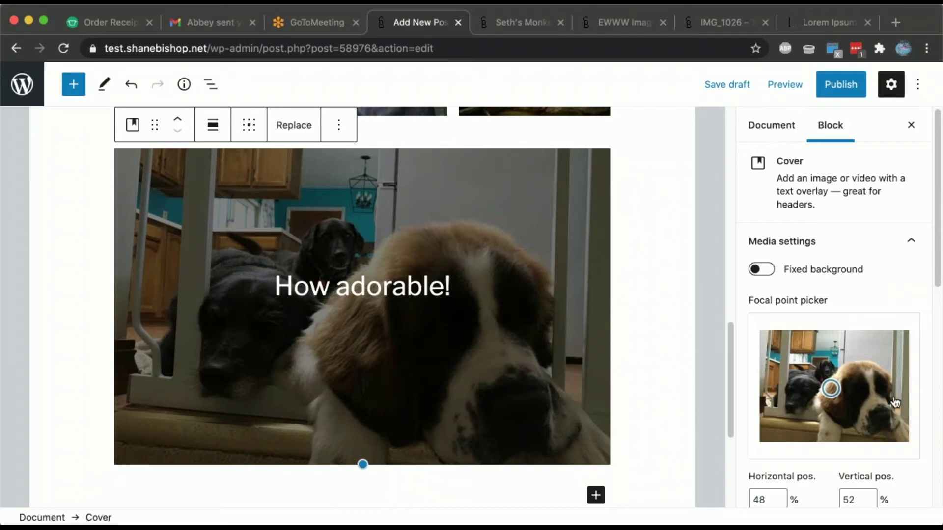
# Turn on the cover's fixed background, examine how the image behaves while the post scrolls, and turn the option back off.
pyautogui.click(762, 271)
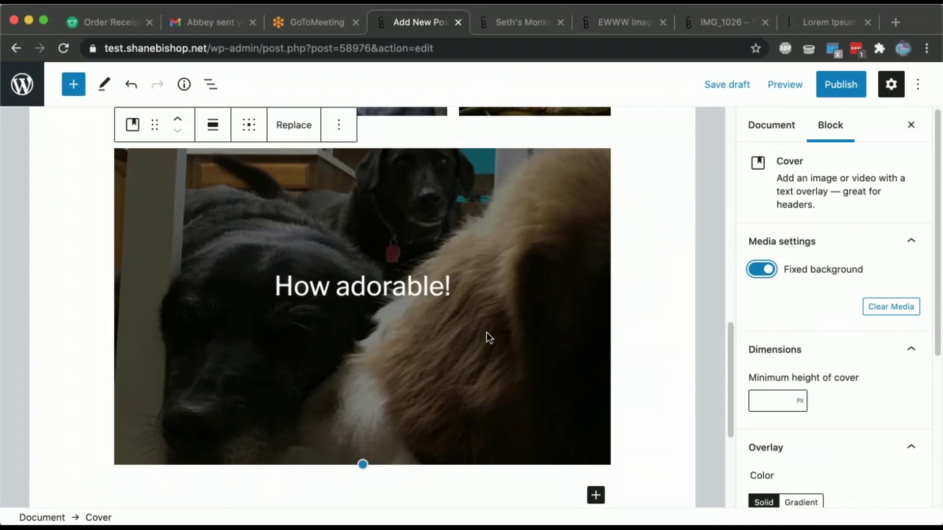
pyautogui.scroll(1, 487, 332)
pyautogui.scroll(-6, 486, 332)
pyautogui.scroll(3, 363, 308)
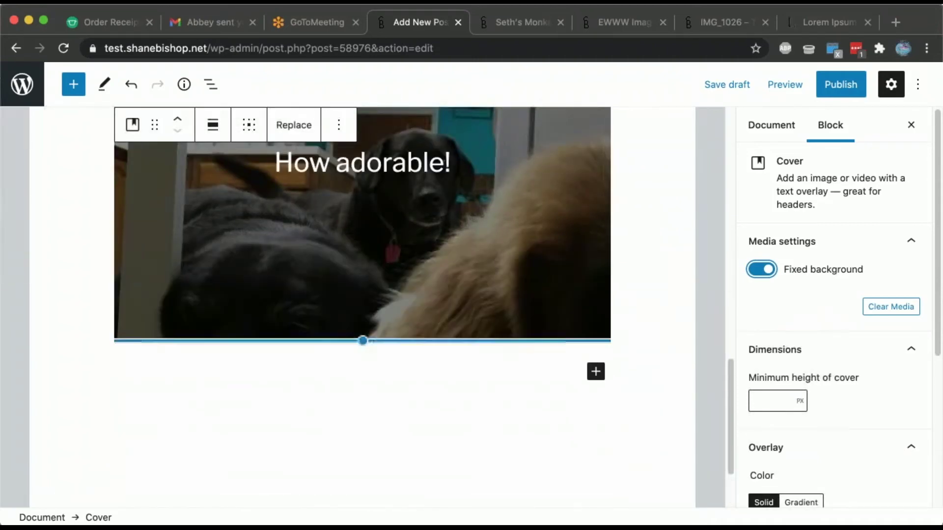
pyautogui.scroll(4, 362, 307)
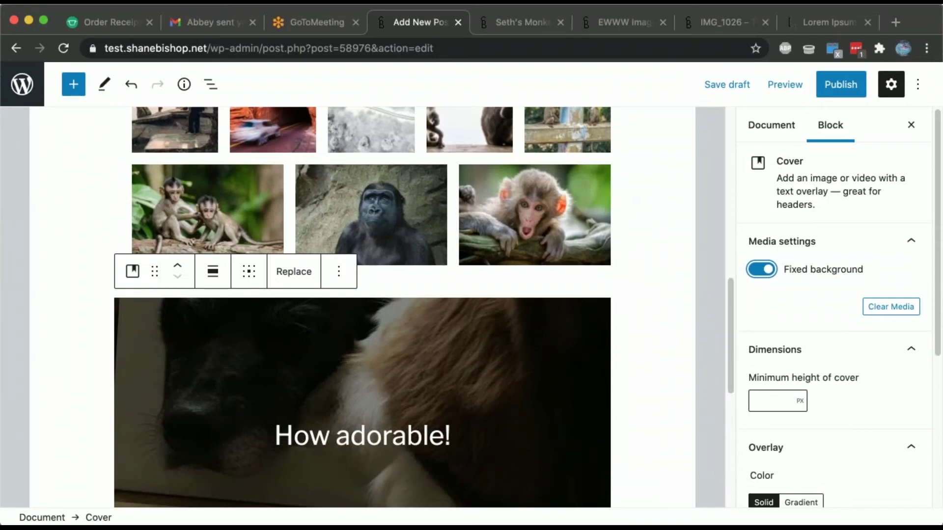
pyautogui.scroll(-5, 363, 307)
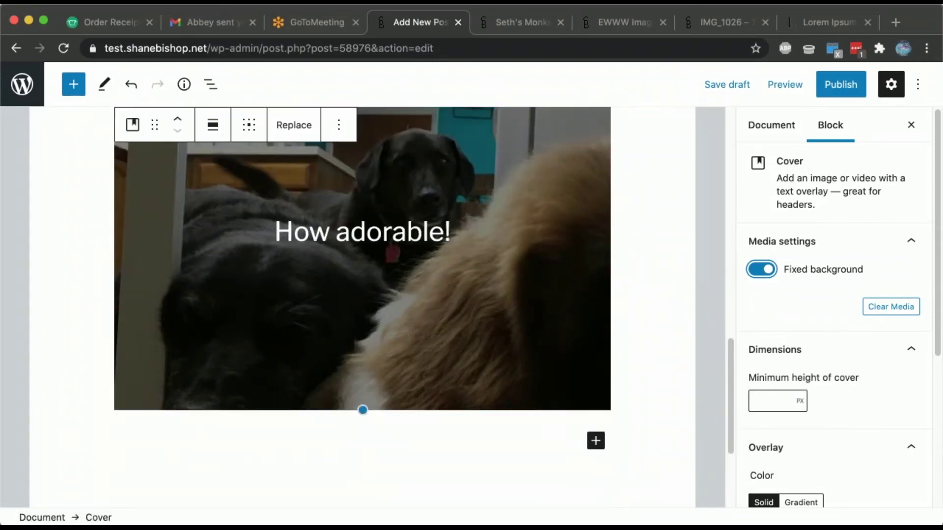
pyautogui.scroll(6, 363, 307)
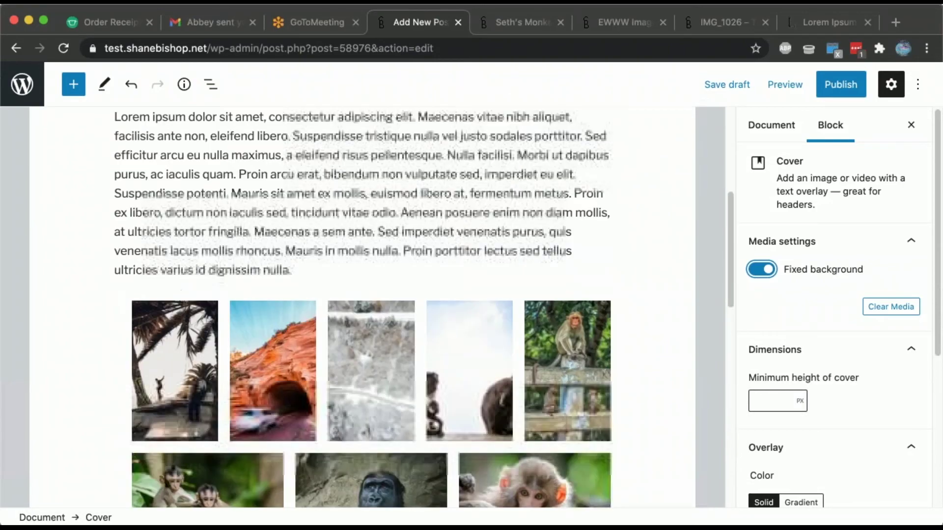
pyautogui.scroll(-6, 363, 308)
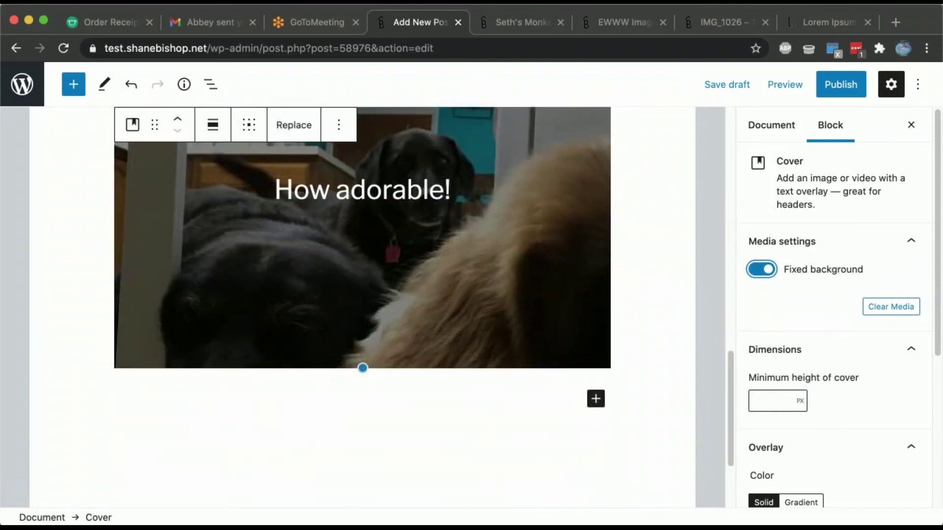
pyautogui.scroll(6, 490, 330)
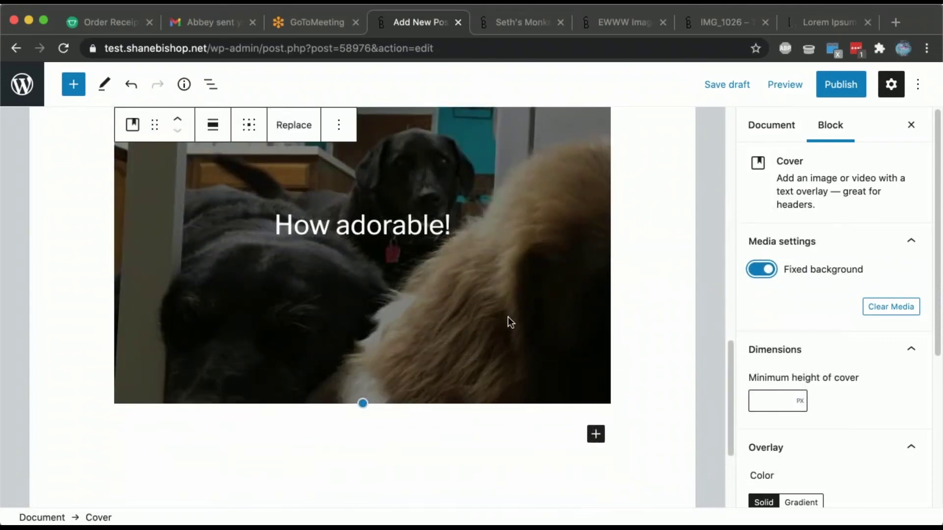
pyautogui.scroll(-3, 363, 255)
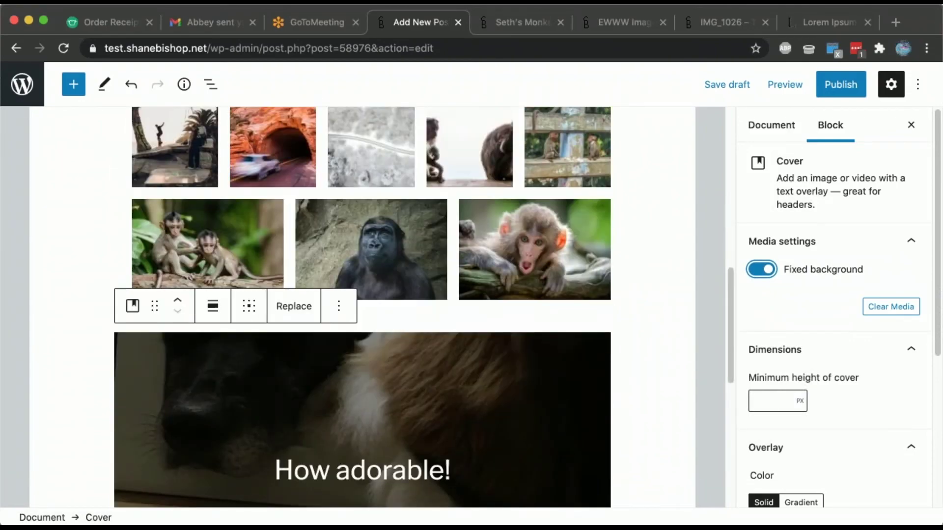
pyautogui.scroll(-3, 363, 308)
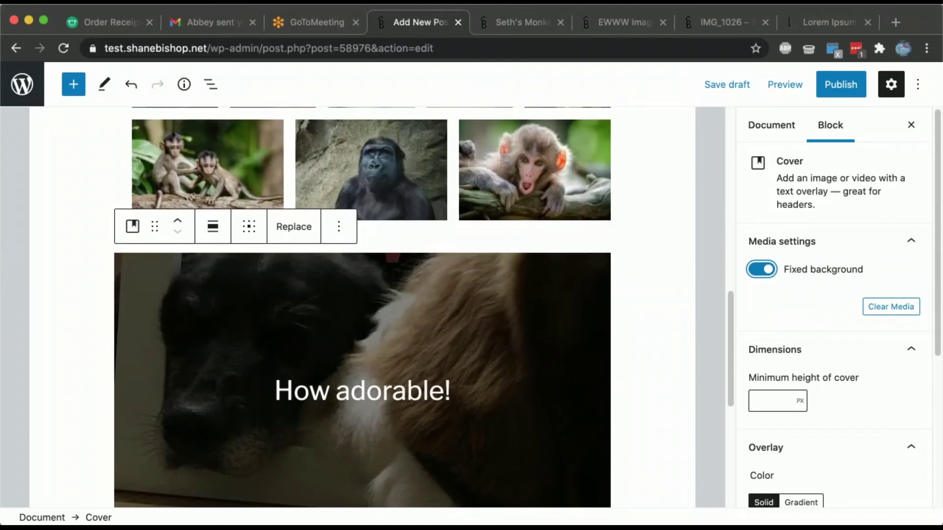
pyautogui.scroll(-1, 616, 290)
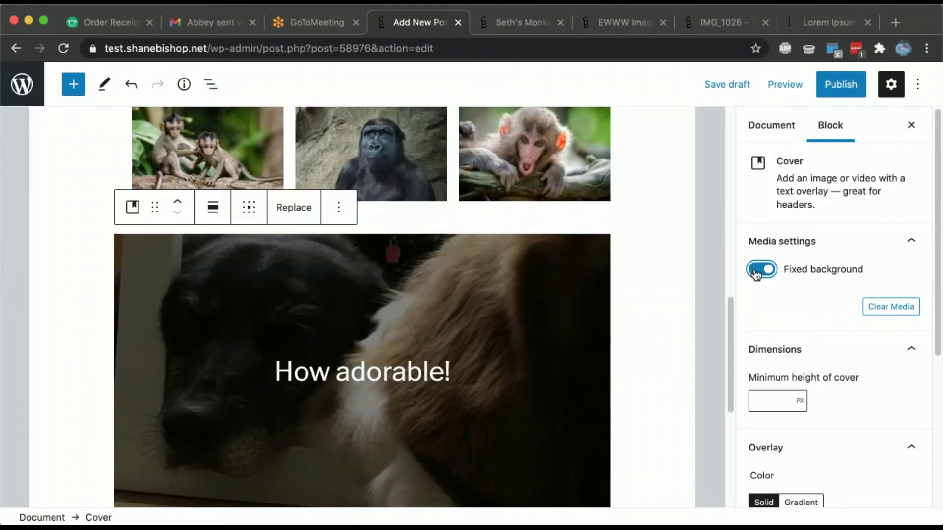
pyautogui.click(756, 273)
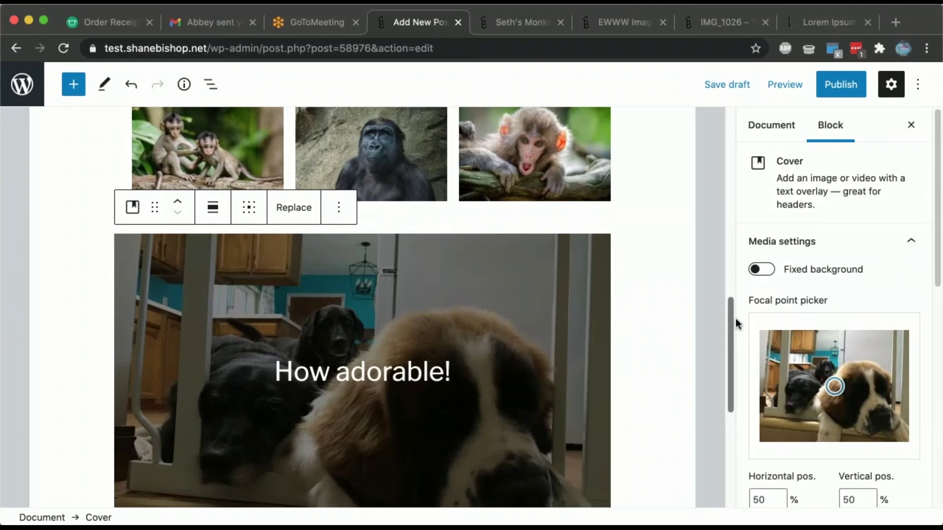
# Save the post as a draft and open its preview in a new tab.
pyautogui.scroll(-4, 671, 307)
pyautogui.click(727, 85)
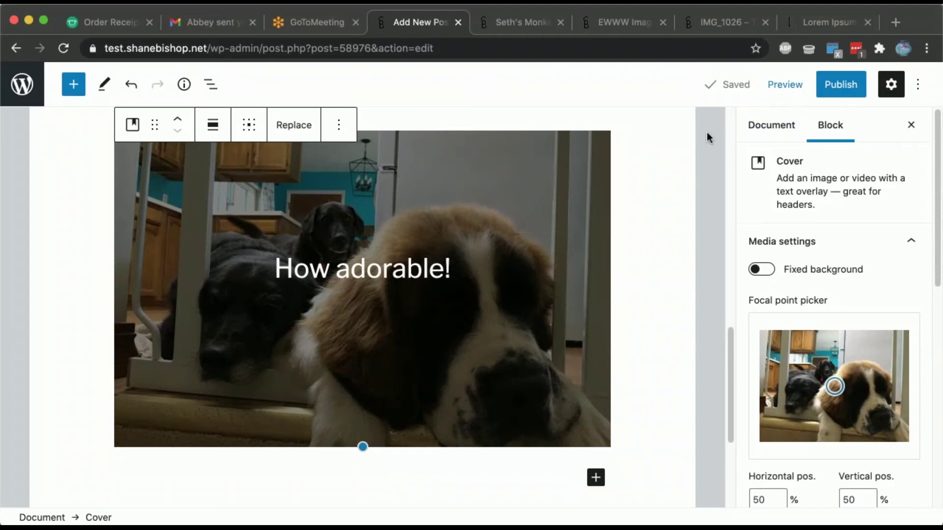
pyautogui.click(781, 92)
pyautogui.click(738, 219)
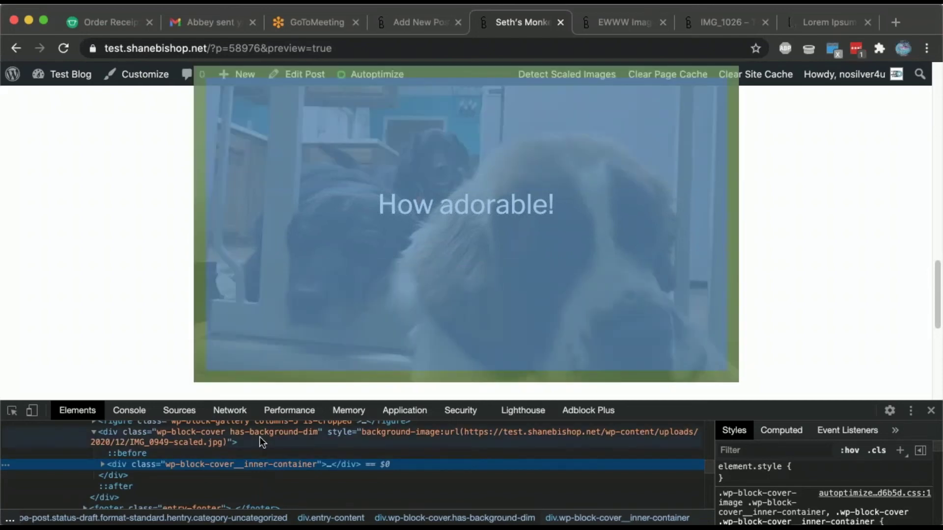
# Examine the wp-block-cover element in the developer tools and check its background image's file name and pixel size.
pyautogui.scroll(1, 260, 438)
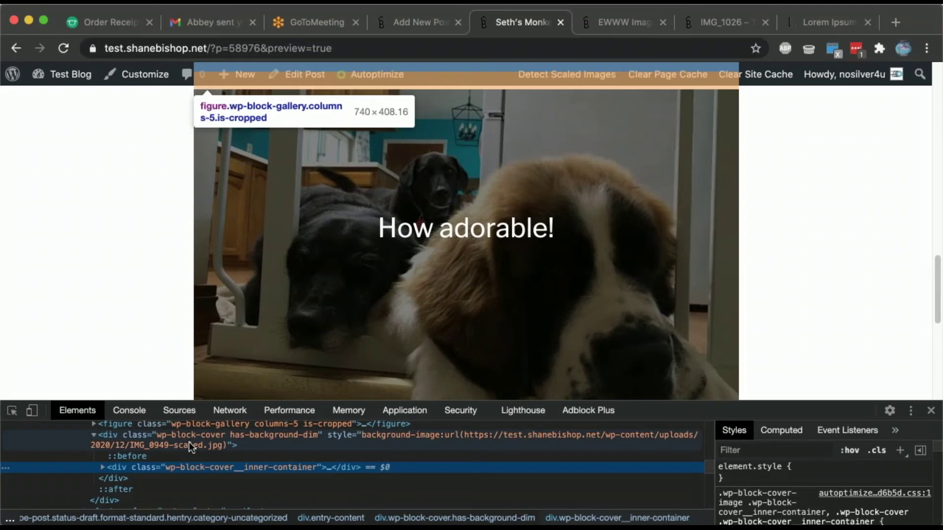
pyautogui.scroll(1, 190, 442)
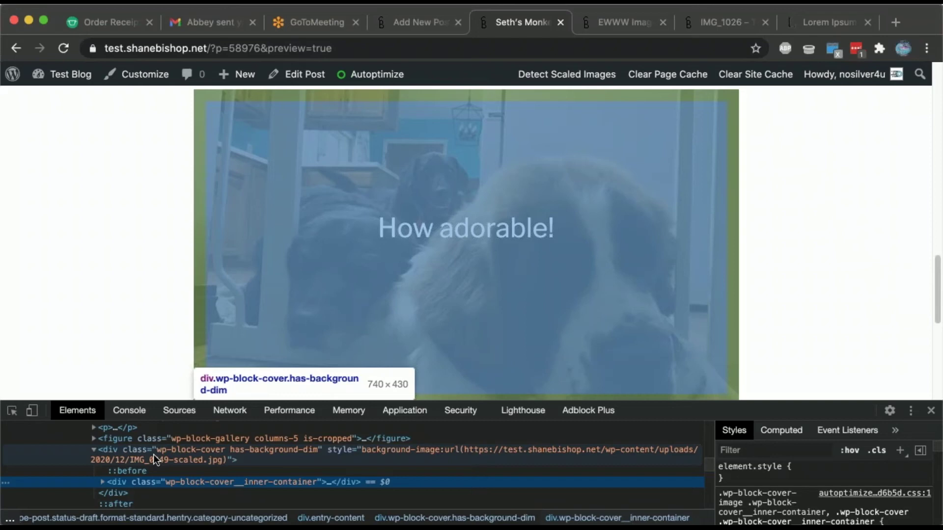
pyautogui.click(184, 456)
pyautogui.moveTo(769, 487)
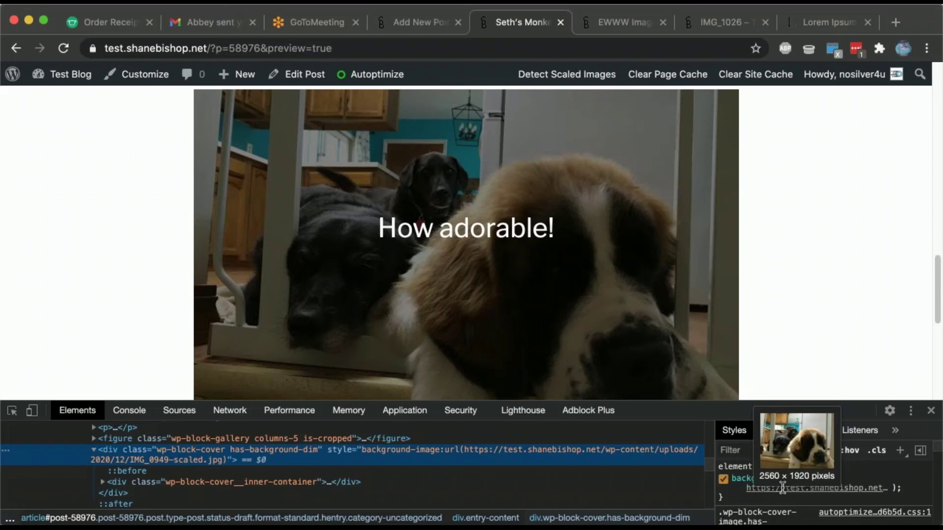
# Leave the post editor and open IMG_0949 for editing from the Media Library.
pyautogui.click(417, 22)
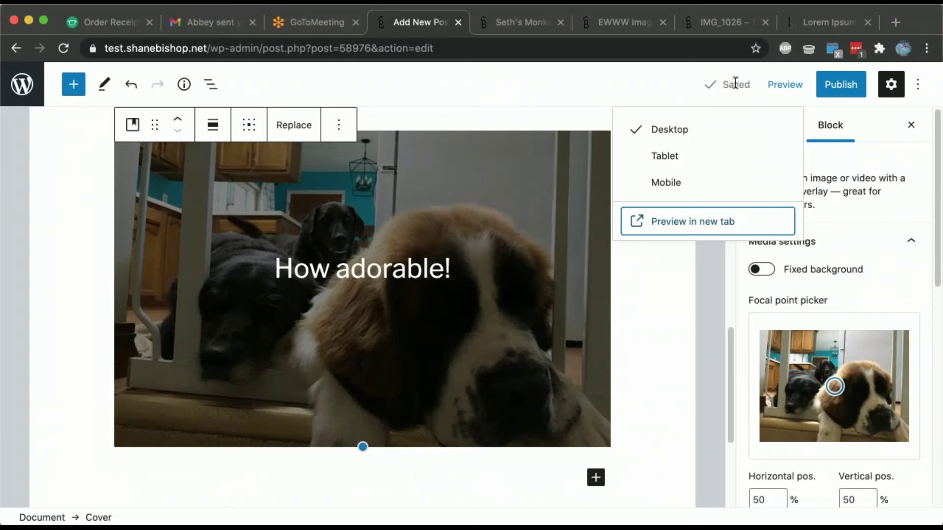
pyautogui.click(25, 85)
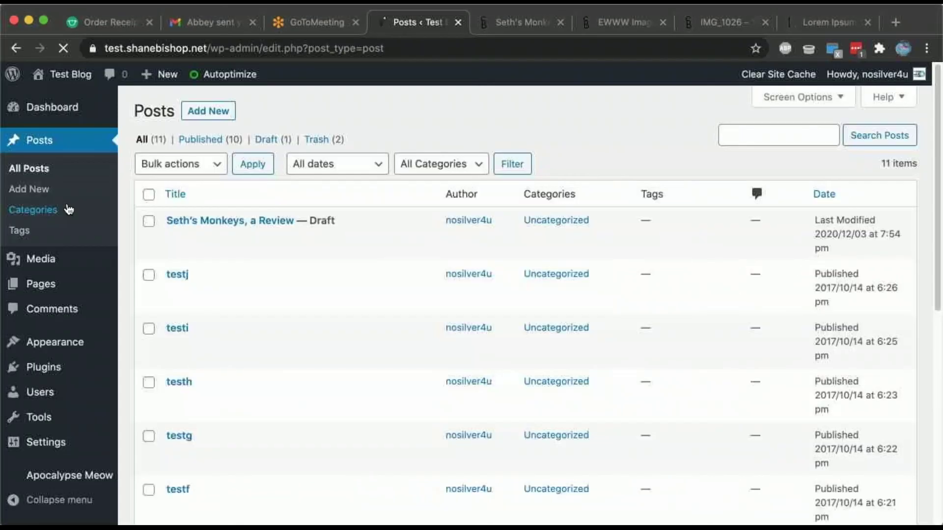
pyautogui.moveTo(59, 258)
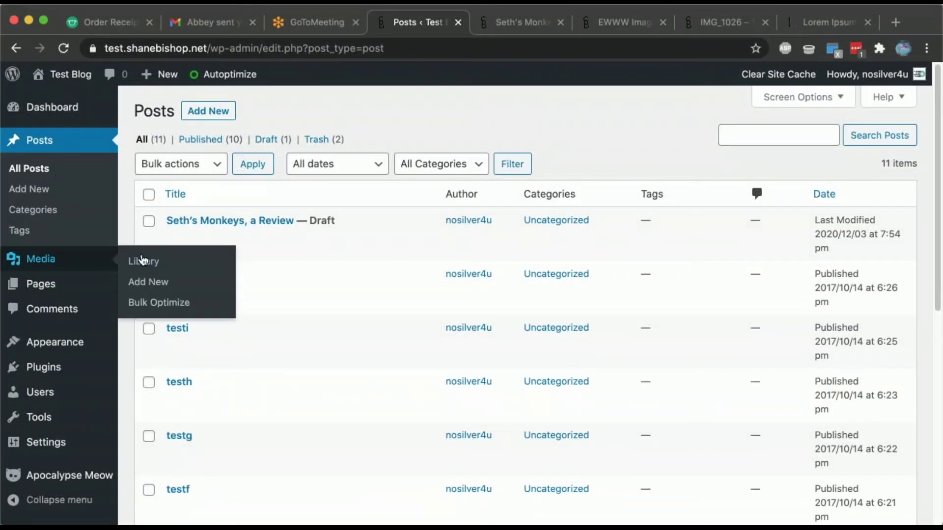
pyautogui.click(183, 259)
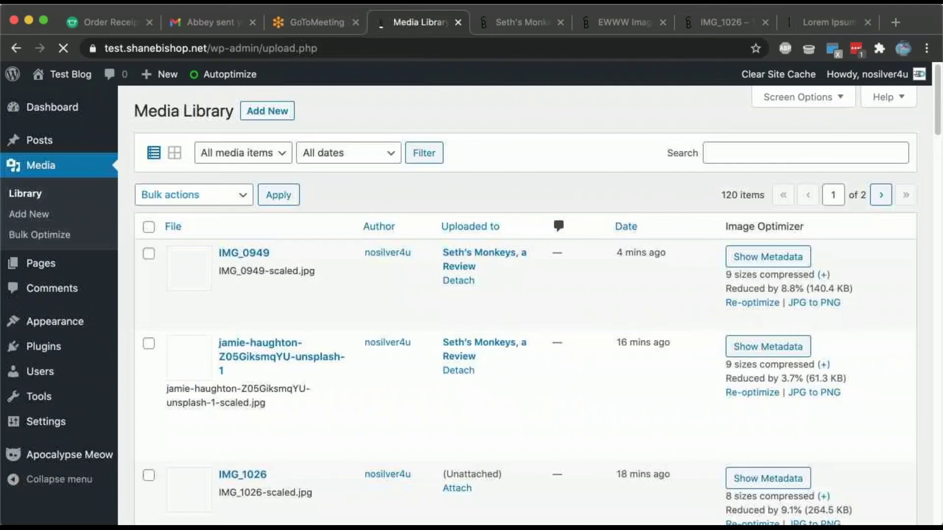
pyautogui.moveTo(233, 291)
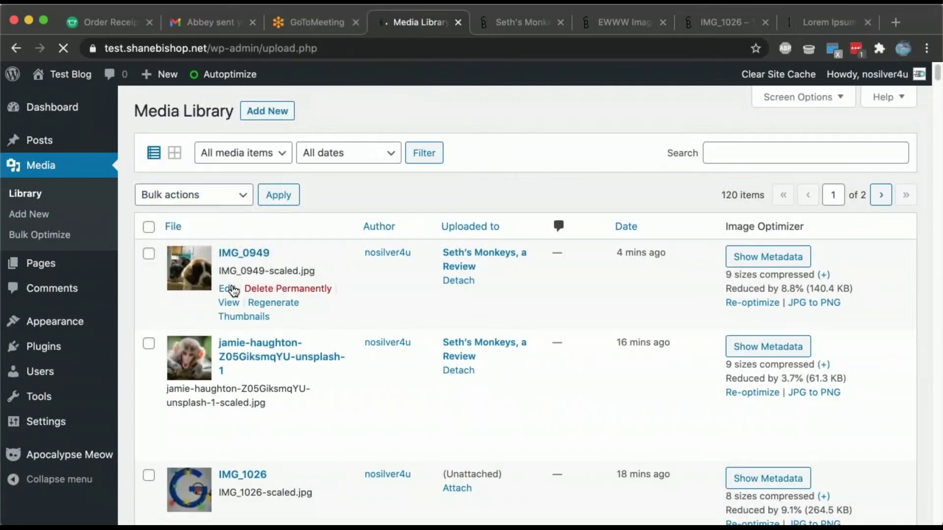
pyautogui.click(228, 289)
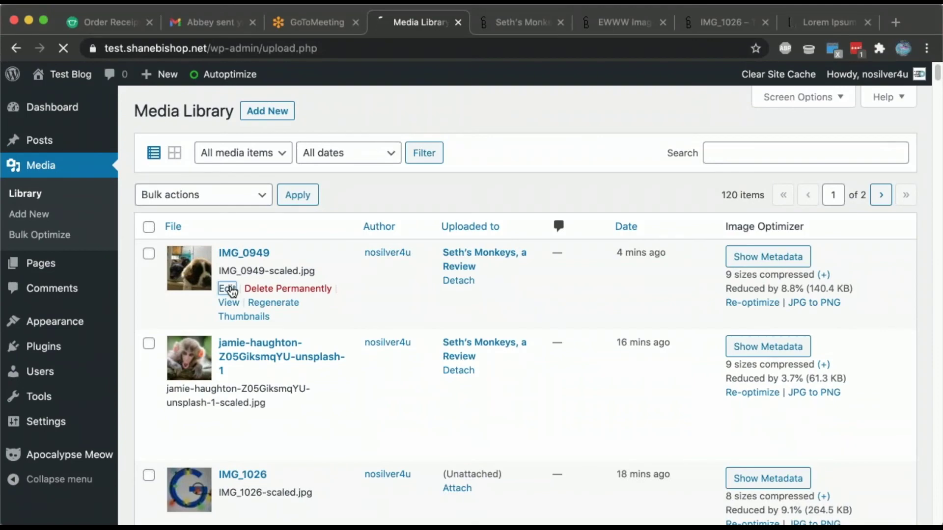
# Scale the IMG_0949 image to 740 × 555 pixels and update the media file.
pyautogui.scroll(-8, 226, 268)
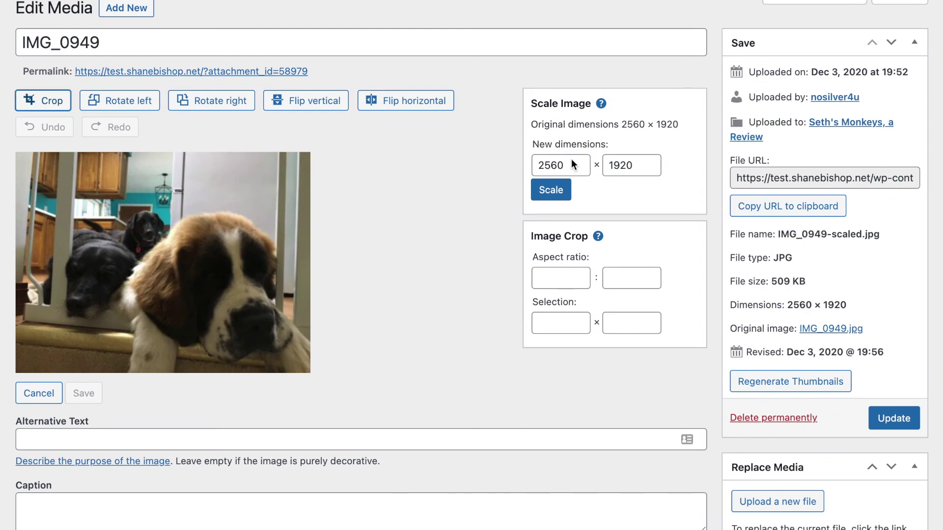
pyautogui.doubleClick(557, 165)
pyautogui.write('740')
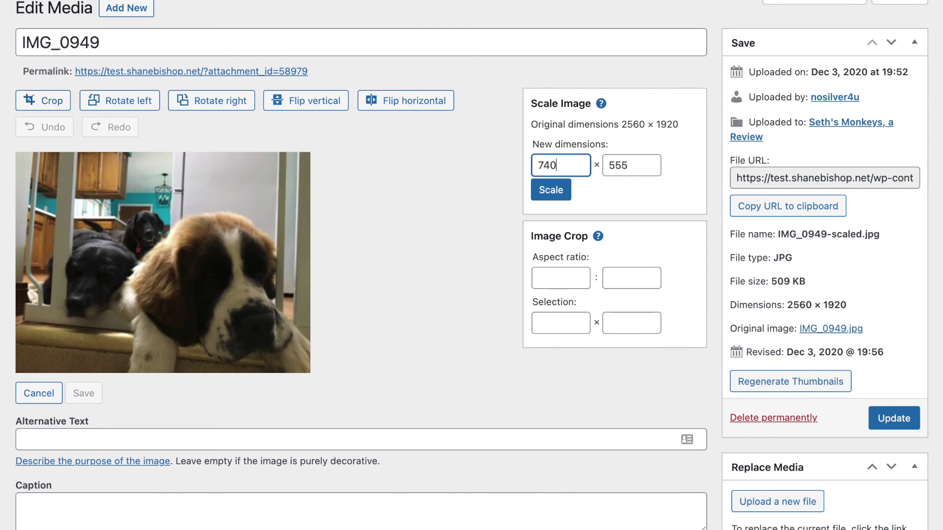
pyautogui.click(557, 194)
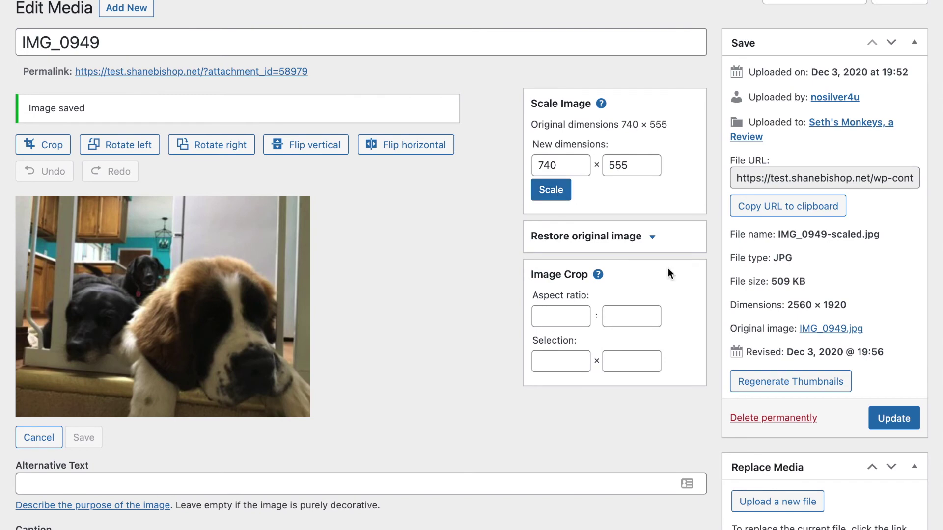
pyautogui.click(882, 418)
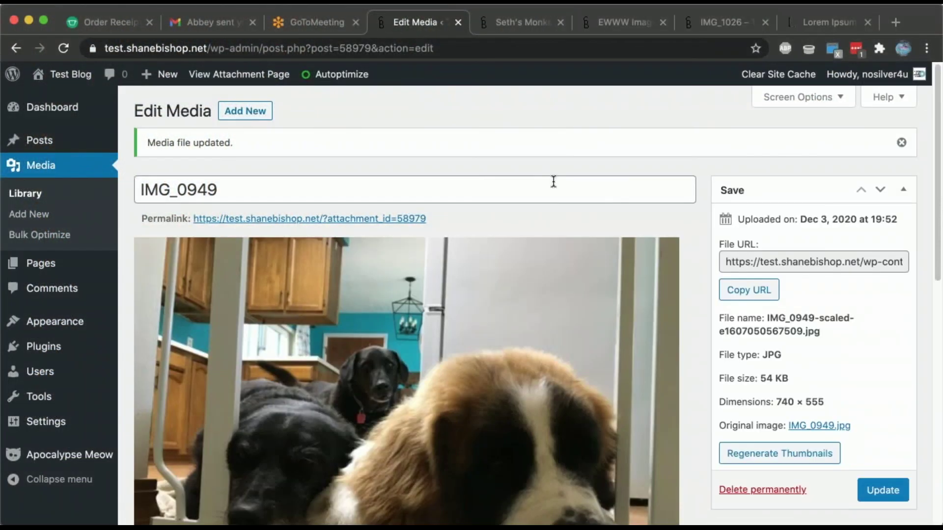
# Reopen the draft post "Seth's Monkeys, a Review" and generate a fresh preview in a new tab.
pyautogui.click(40, 141)
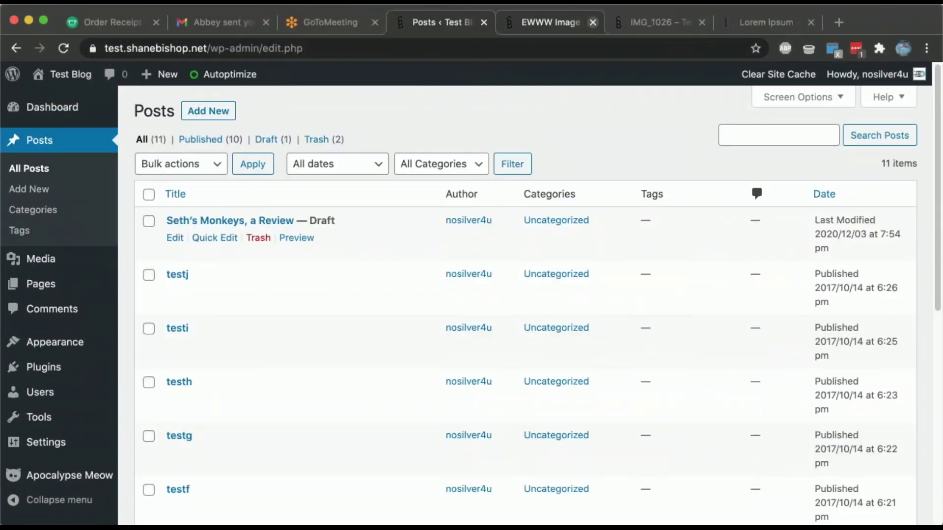
pyautogui.click(217, 222)
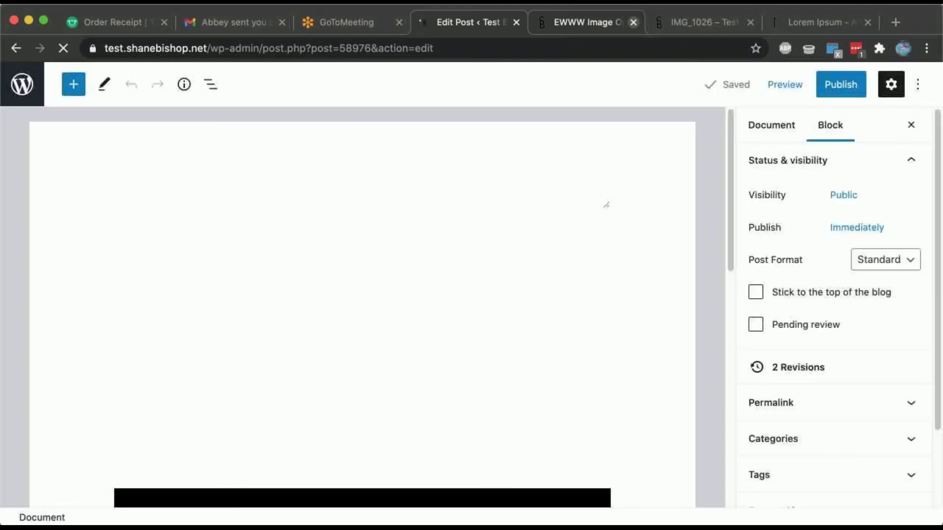
pyautogui.click(785, 84)
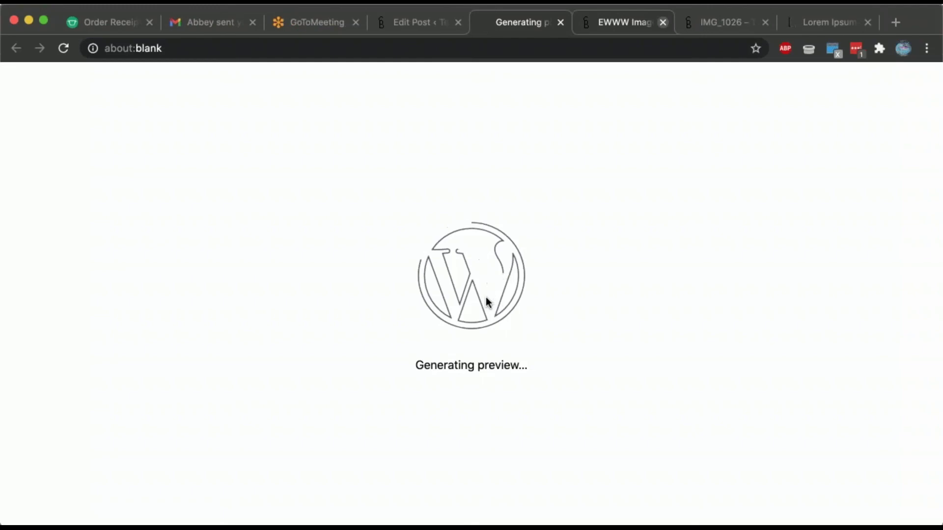
# Inspect the "How adorable!" cover in the preview to check which image file its background uses.
pyautogui.scroll(-6, 486, 301)
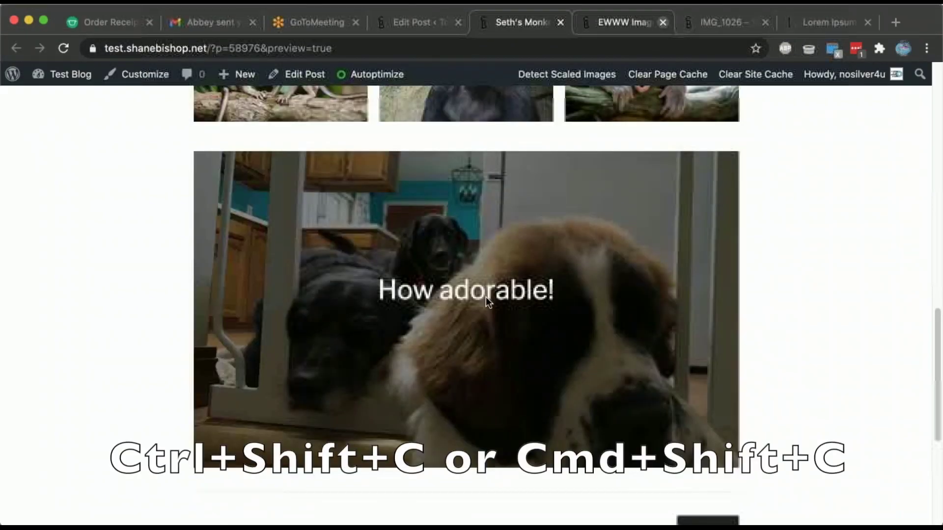
pyautogui.press('super+shift+c')
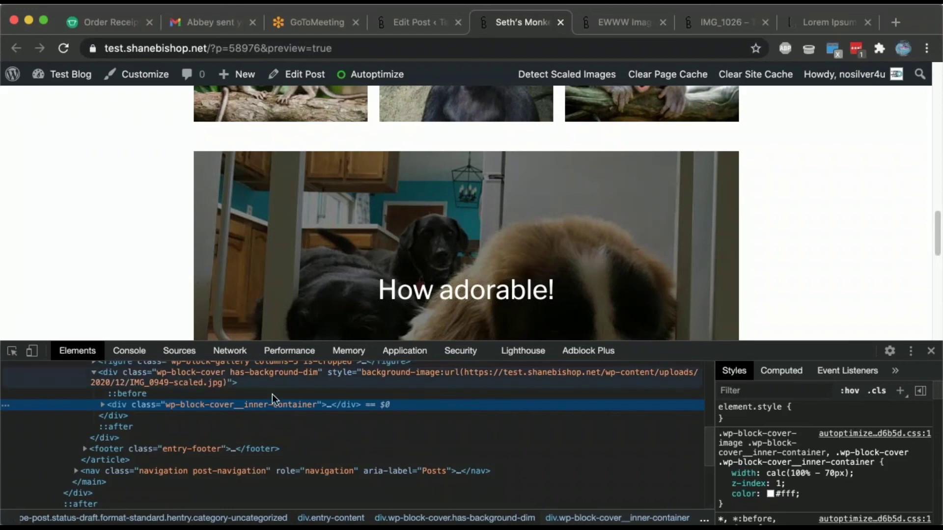
pyautogui.click(219, 382)
# Return to the post editor and replace the cover's background with the 740 by 555 pixel IMG_0949 from the Media Library.
pyautogui.hotkey('ctrl', 'shift', 'Tab')
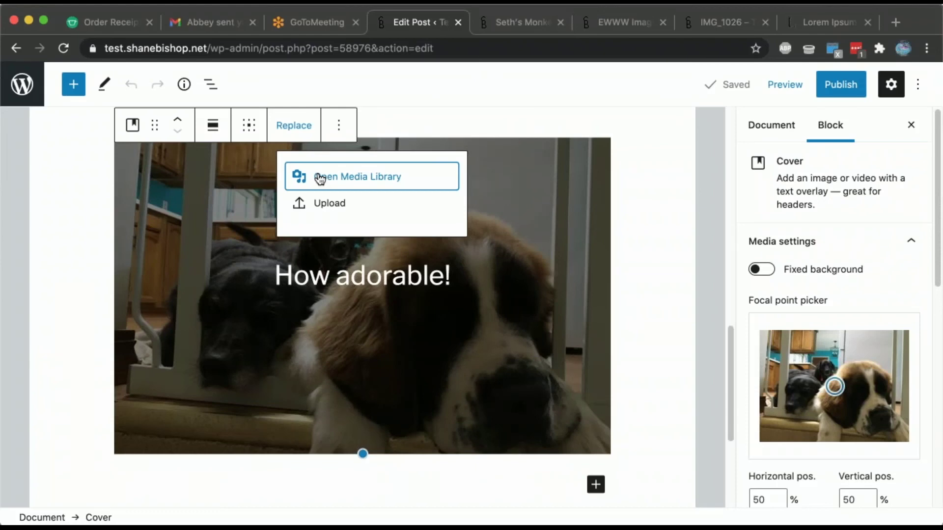
pyautogui.click(320, 178)
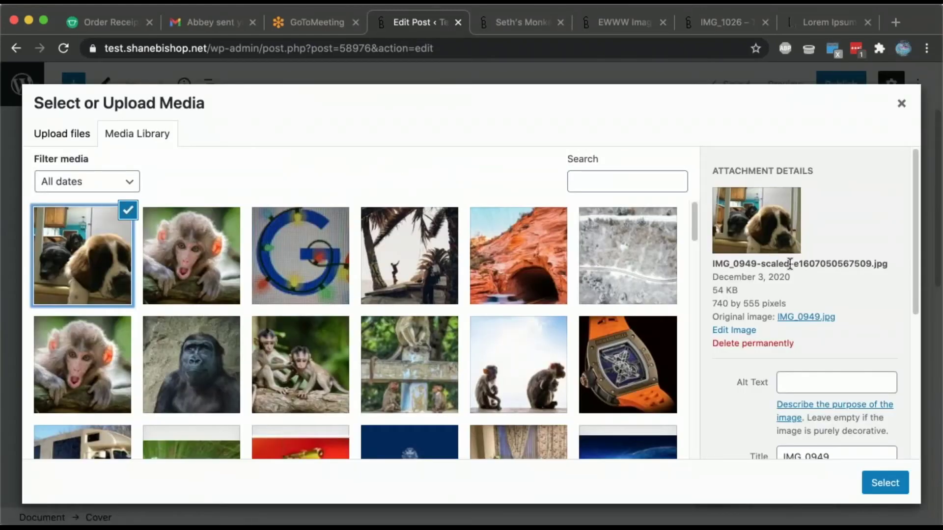
pyautogui.moveTo(794, 265); pyautogui.dragTo(872, 266)
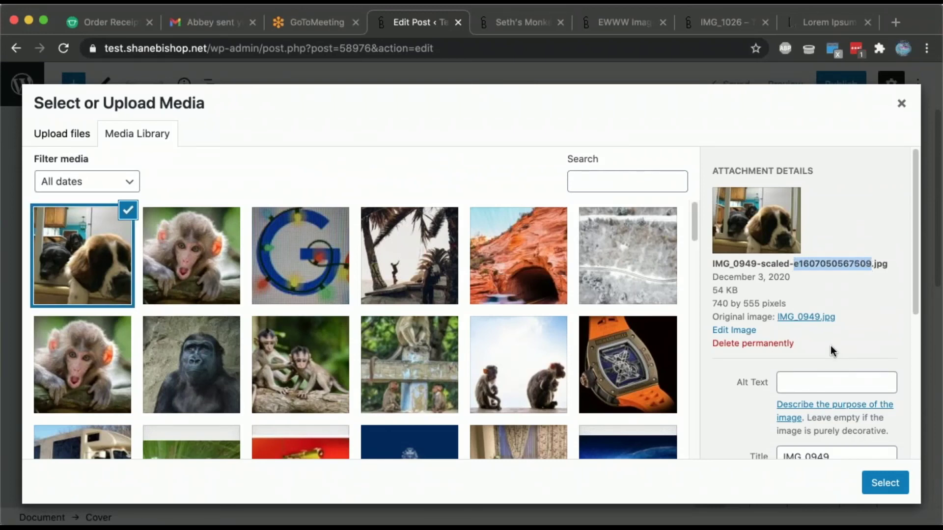
pyautogui.click(884, 486)
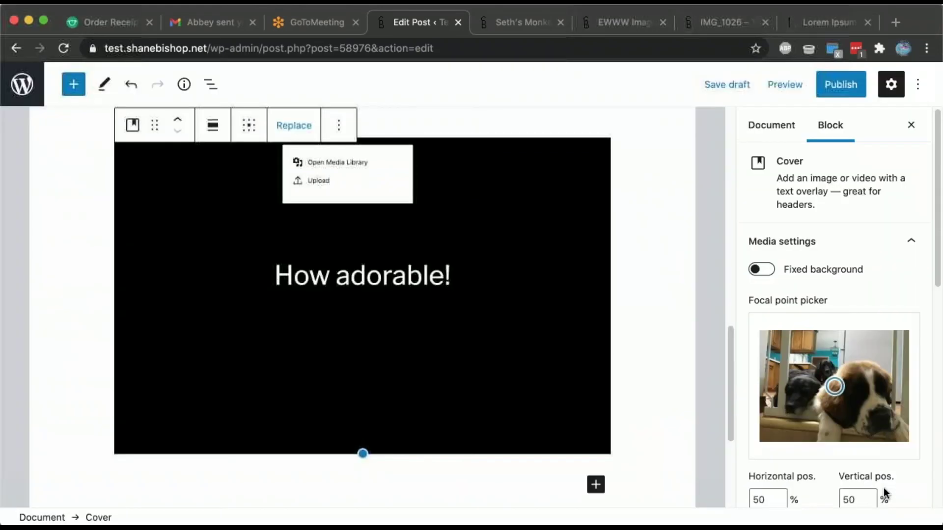
# Save the draft with the replaced cover background and preview the post in a new tab.
pyautogui.click(728, 95)
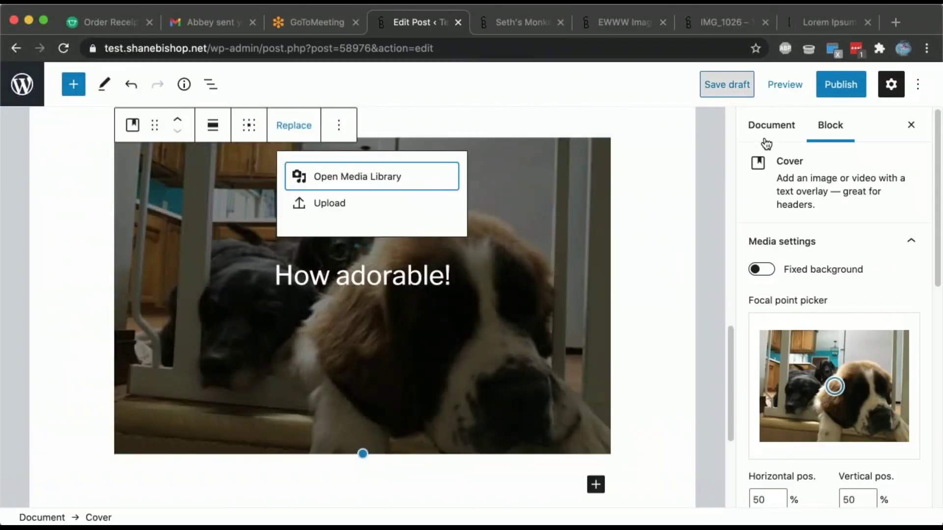
pyautogui.click(776, 93)
pyautogui.click(677, 222)
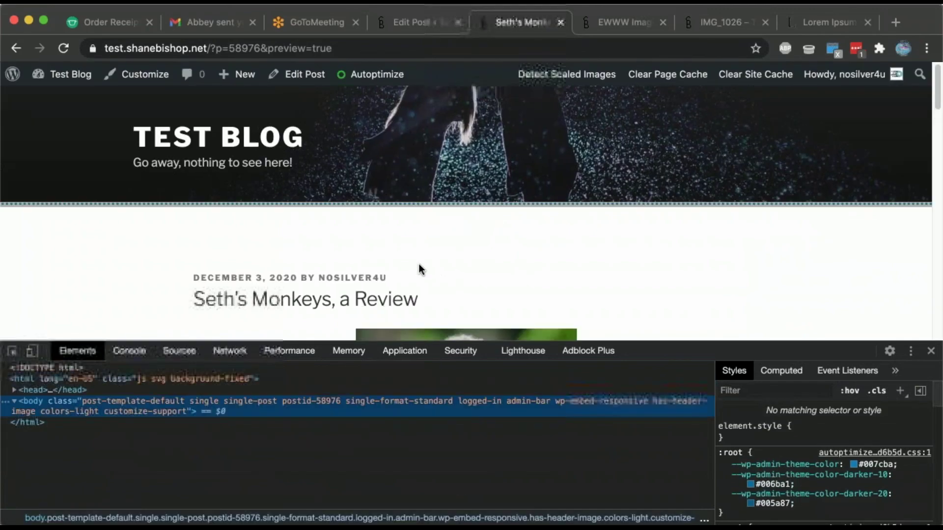
# Inspect the "How adorable!" cover's element in the refreshed preview to check its background-image URL.
pyautogui.scroll(-5, 419, 270)
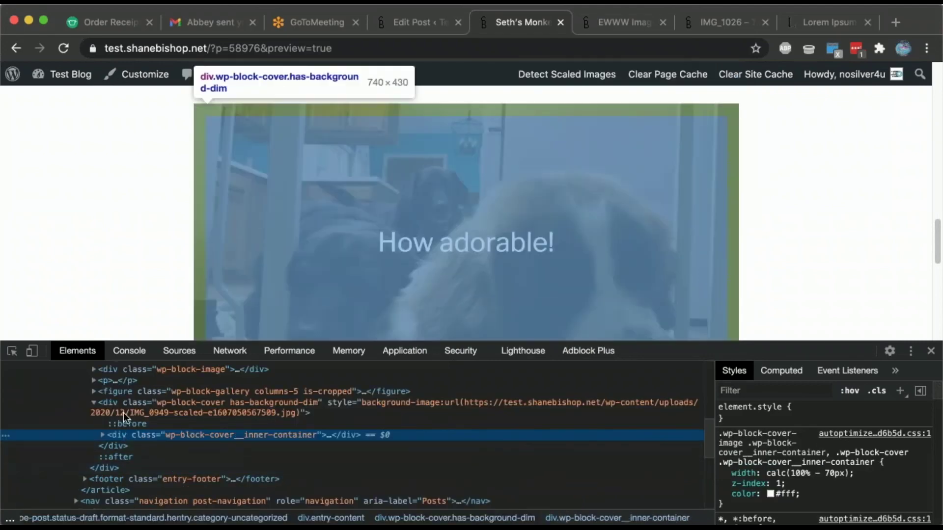
pyautogui.click(123, 413)
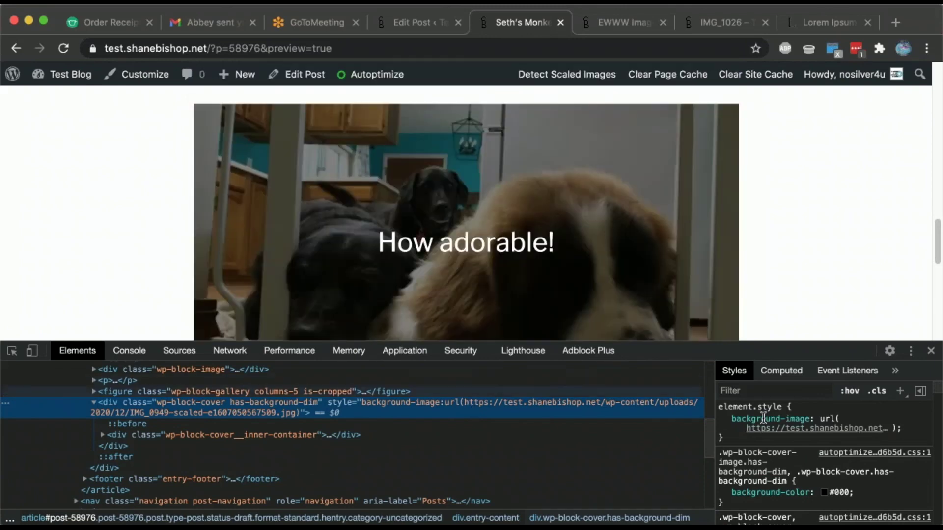
pyautogui.moveTo(767, 430)
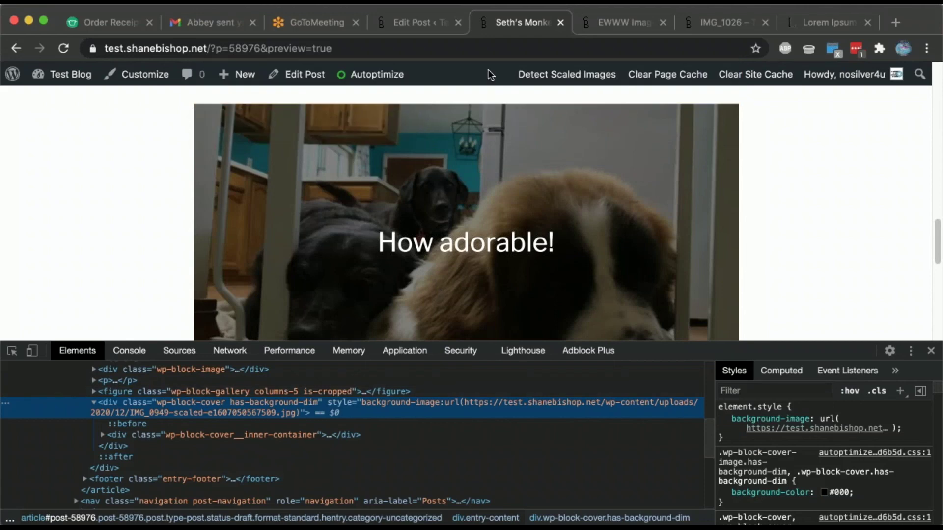
# Return to the post editor and examine the image size setting of the monkey image below the title.
pyautogui.click(441, 26)
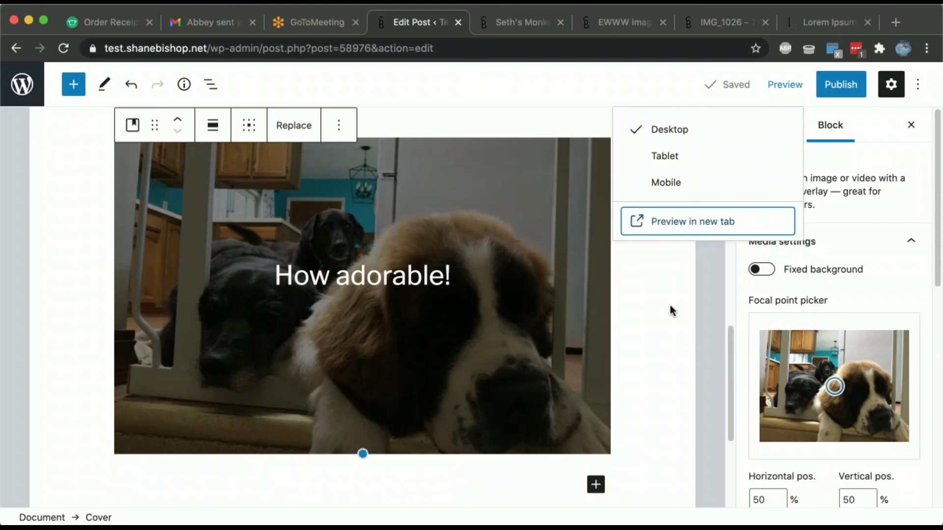
pyautogui.scroll(10, 425, 294)
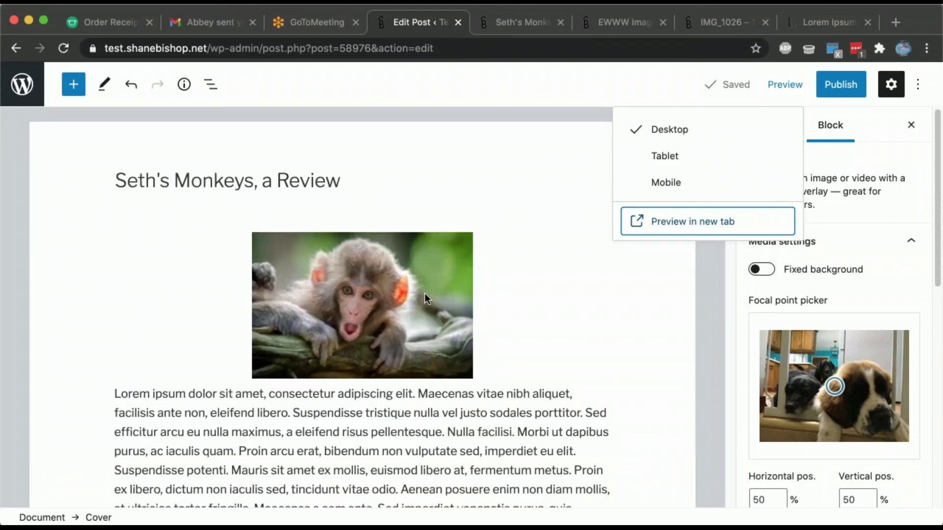
pyautogui.click(707, 323)
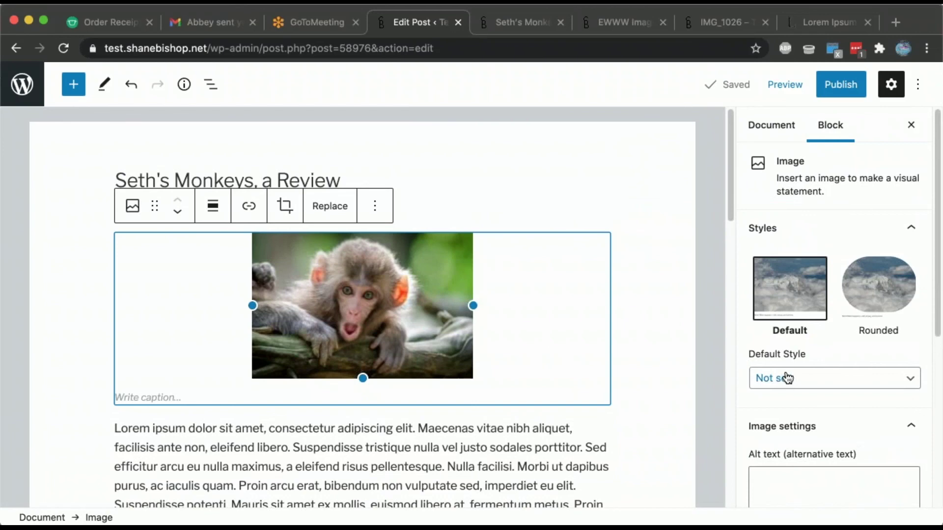
pyautogui.scroll(-3, 796, 376)
pyautogui.click(813, 489)
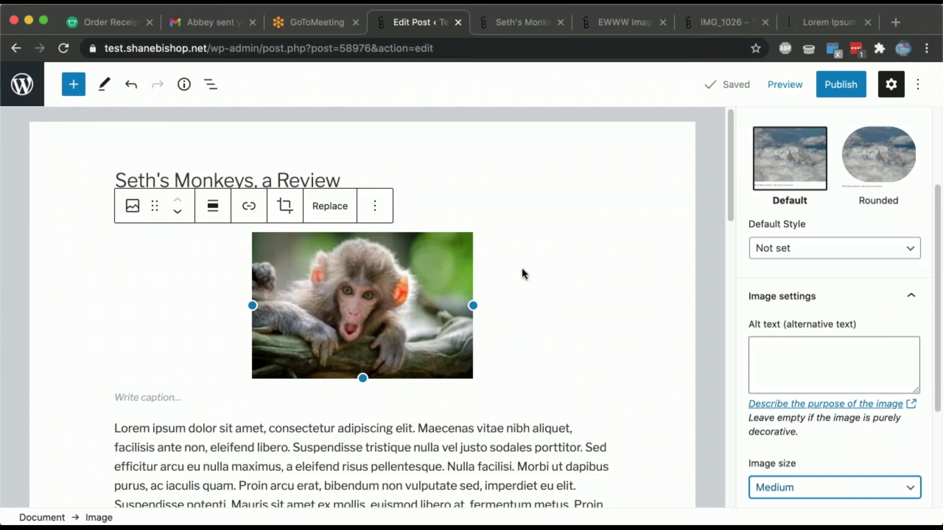
# Leave the post editor and open the Resize section of the EWWW Image Optimizer settings.
pyautogui.click(20, 87)
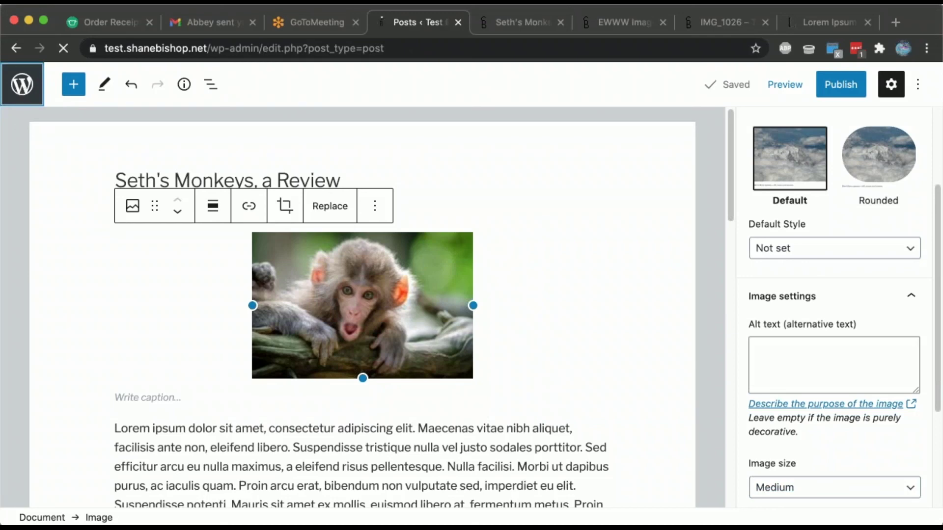
pyautogui.scroll(-5, 69, 267)
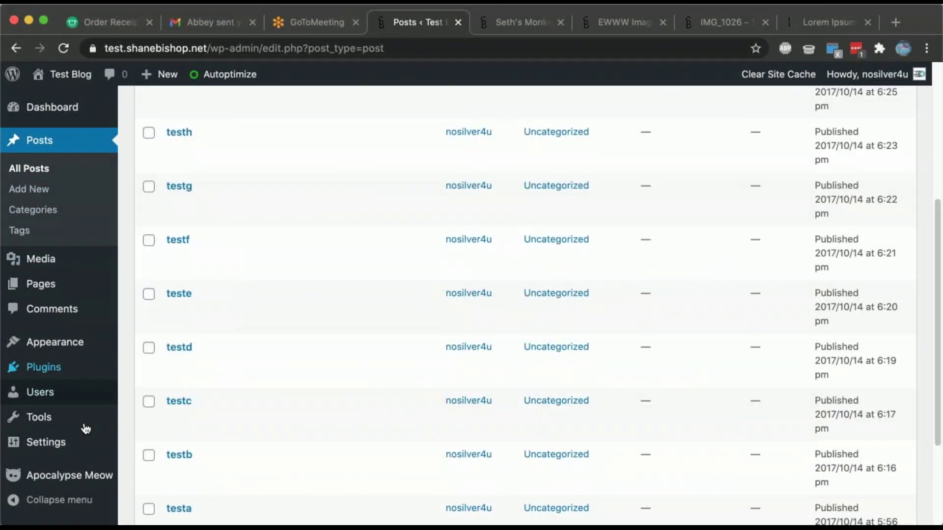
pyautogui.moveTo(86, 443)
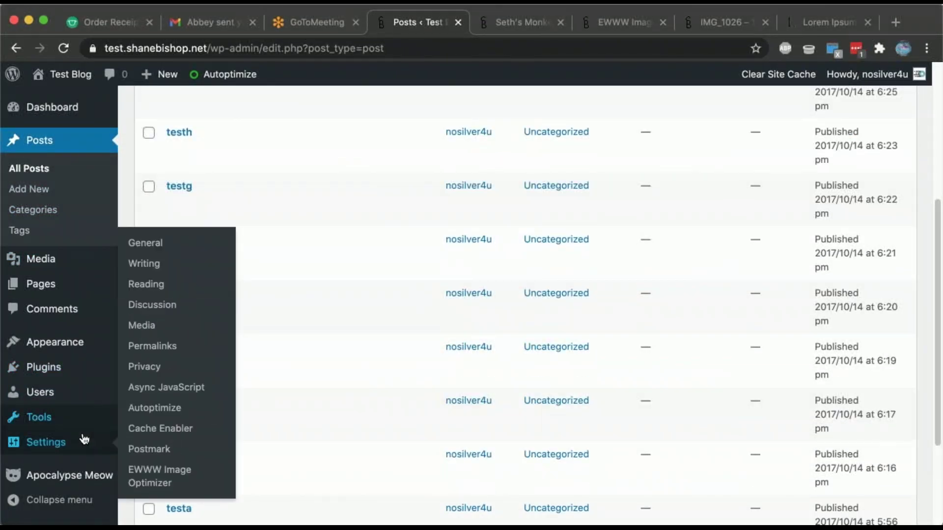
pyautogui.click(141, 472)
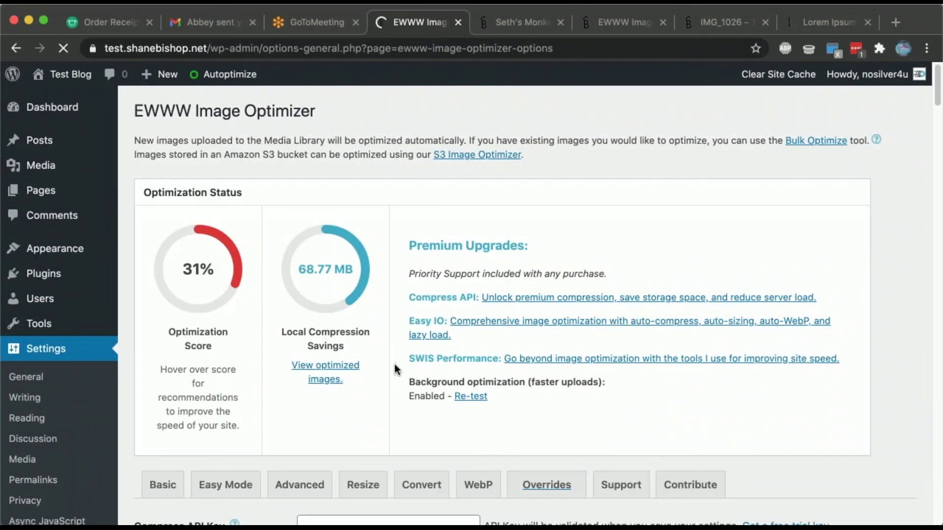
pyautogui.scroll(-2, 394, 364)
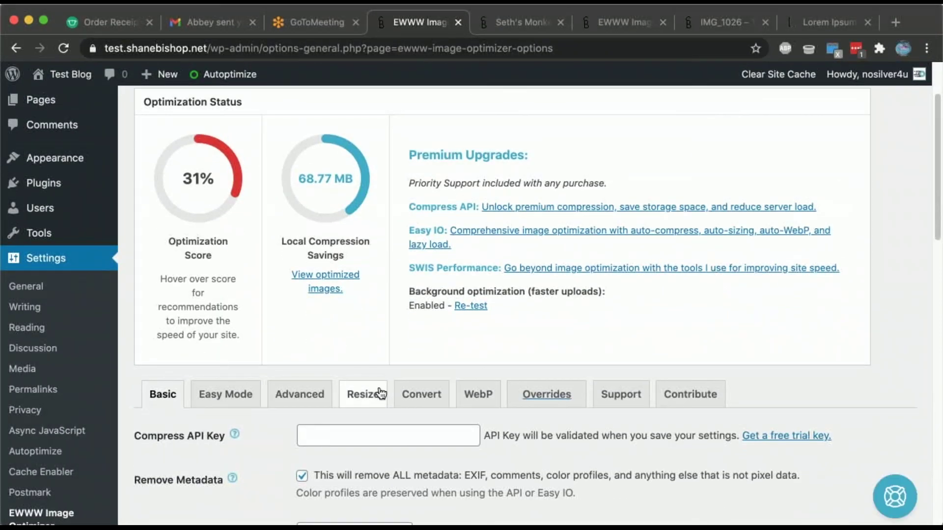
pyautogui.click(381, 394)
# Review the Disable Resizes list, disable creation of the 2048 x 2048 image size, and save the changes.
pyautogui.scroll(-10, 431, 301)
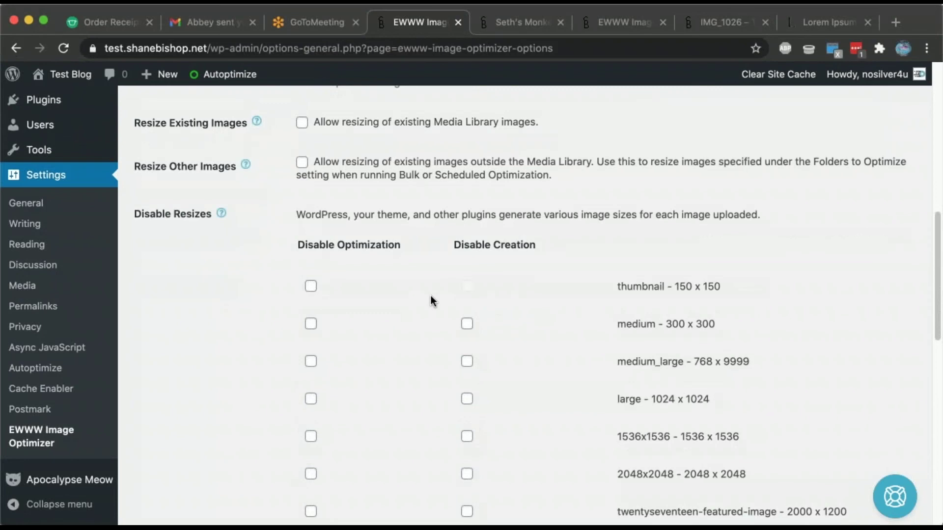
pyautogui.scroll(-5, 431, 301)
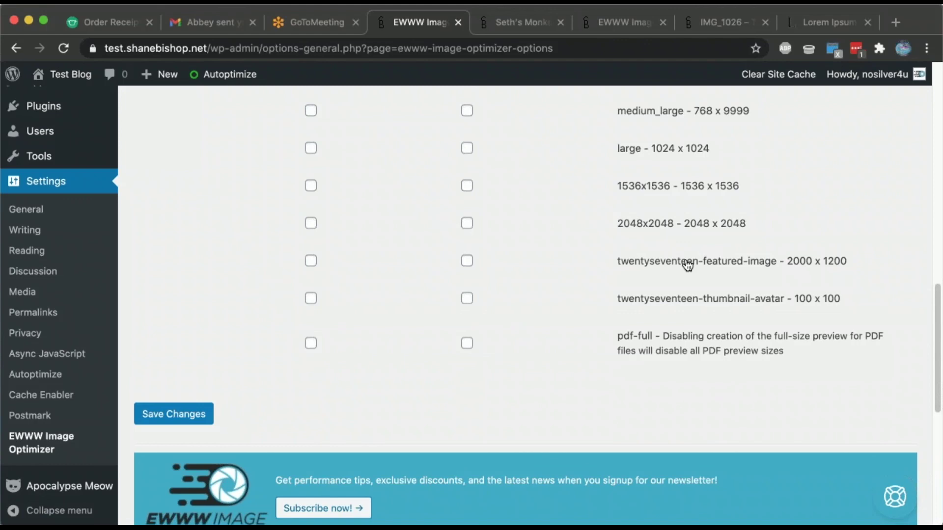
pyautogui.scroll(8, 583, 256)
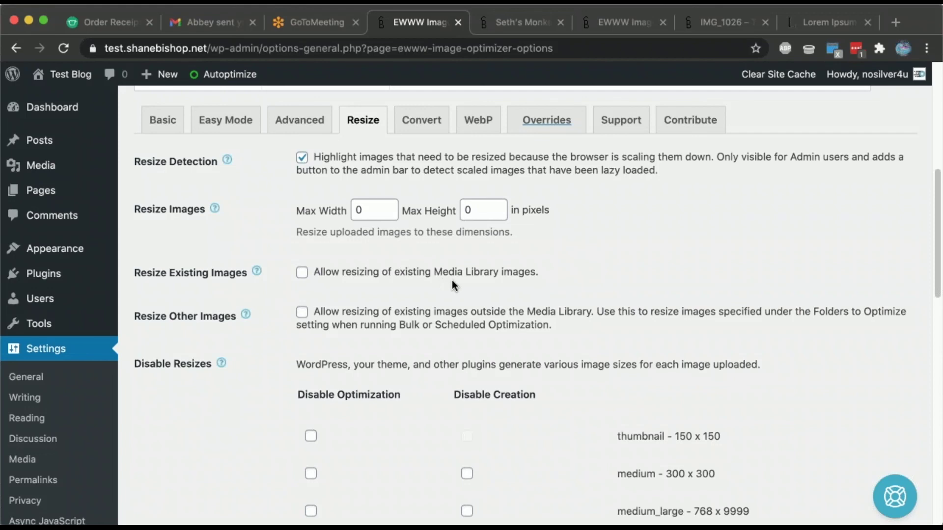
pyautogui.scroll(-5, 455, 280)
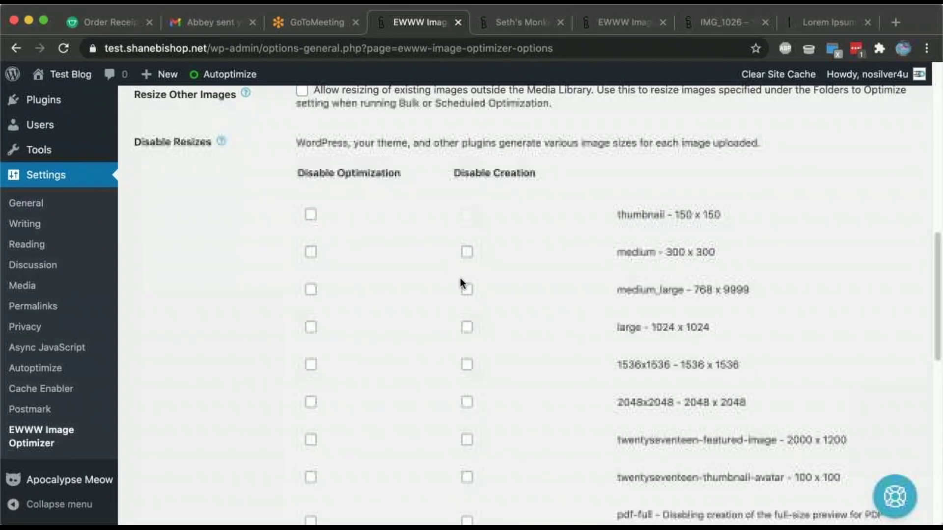
pyautogui.scroll(-1, 460, 278)
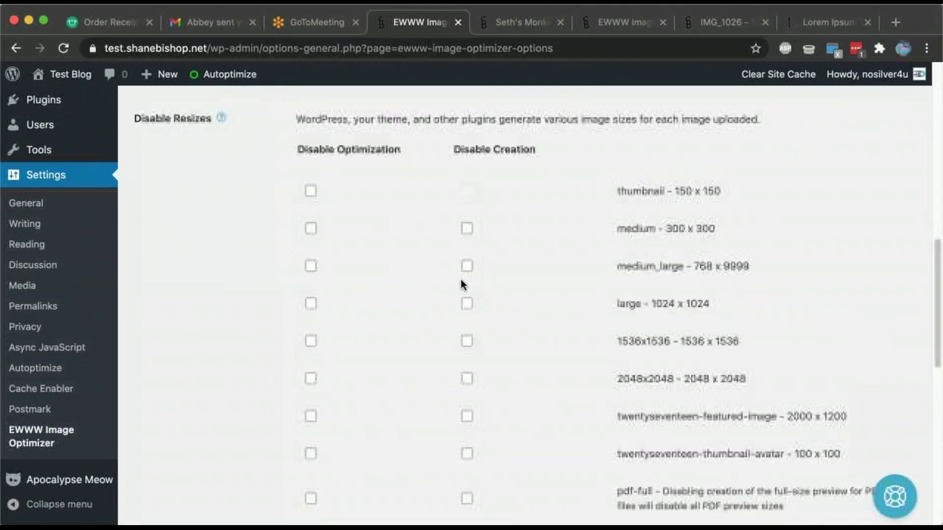
pyautogui.click(467, 379)
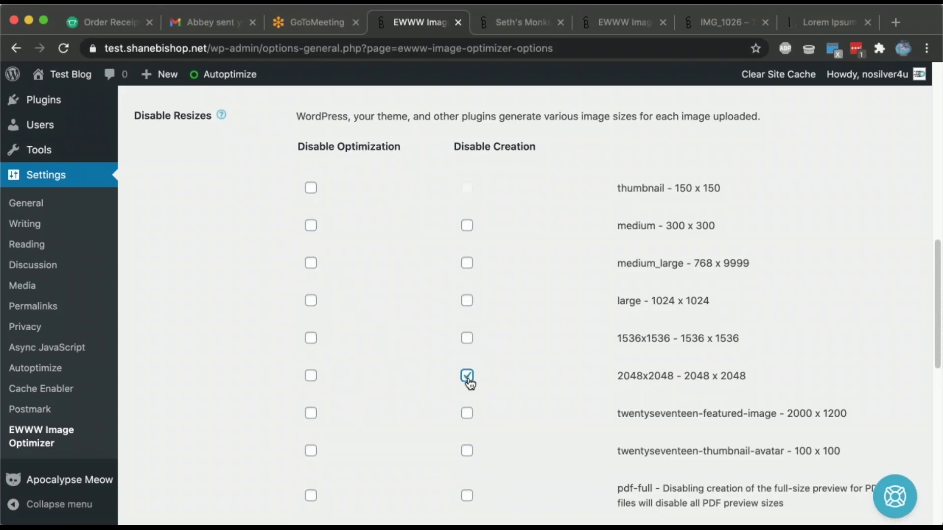
pyautogui.scroll(-7, 469, 382)
pyautogui.scroll(3, 423, 206)
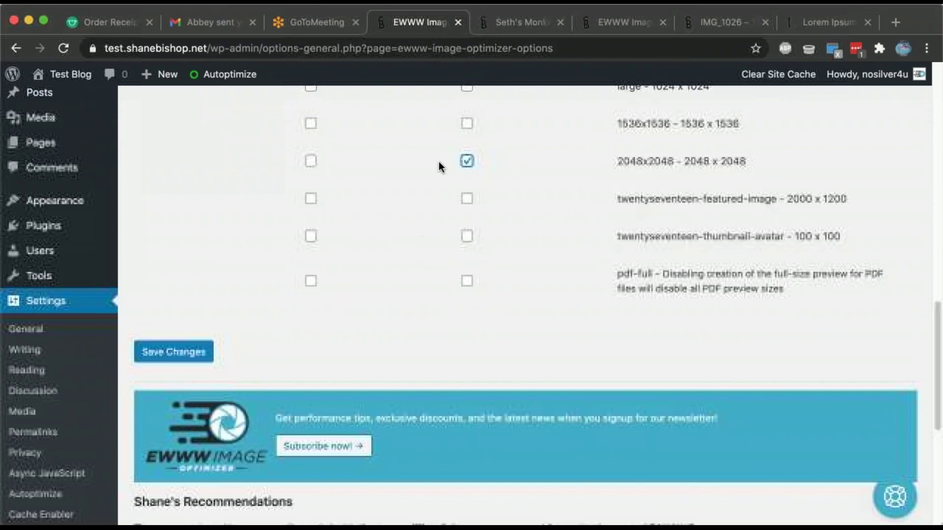
pyautogui.scroll(3, 501, 195)
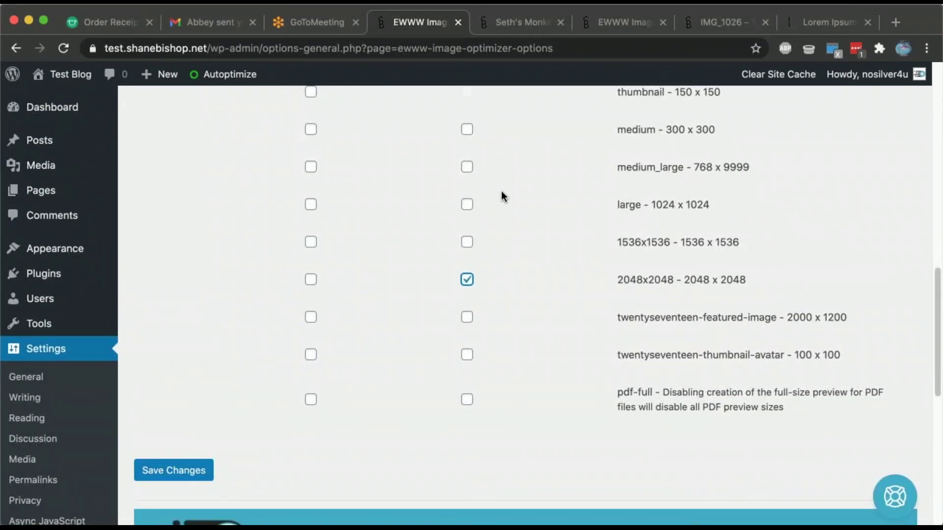
pyautogui.scroll(1, 501, 195)
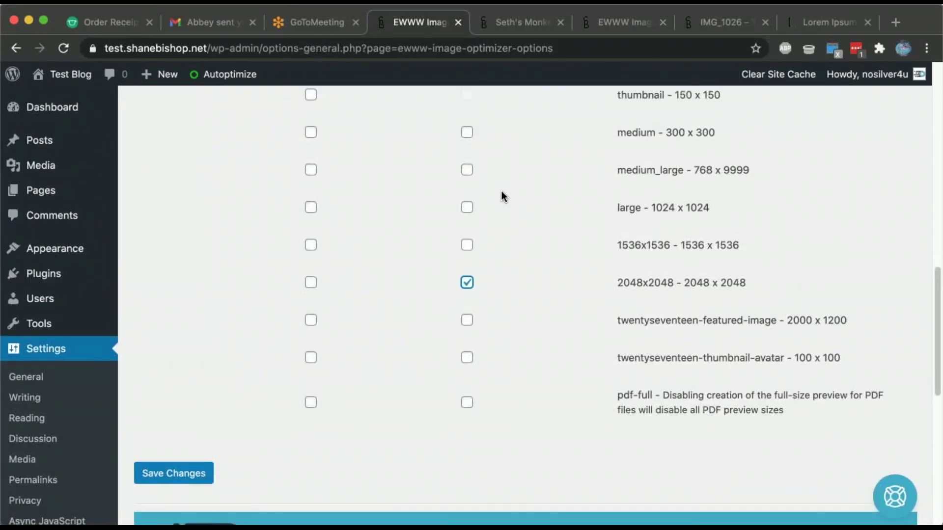
pyautogui.scroll(-3, 375, 323)
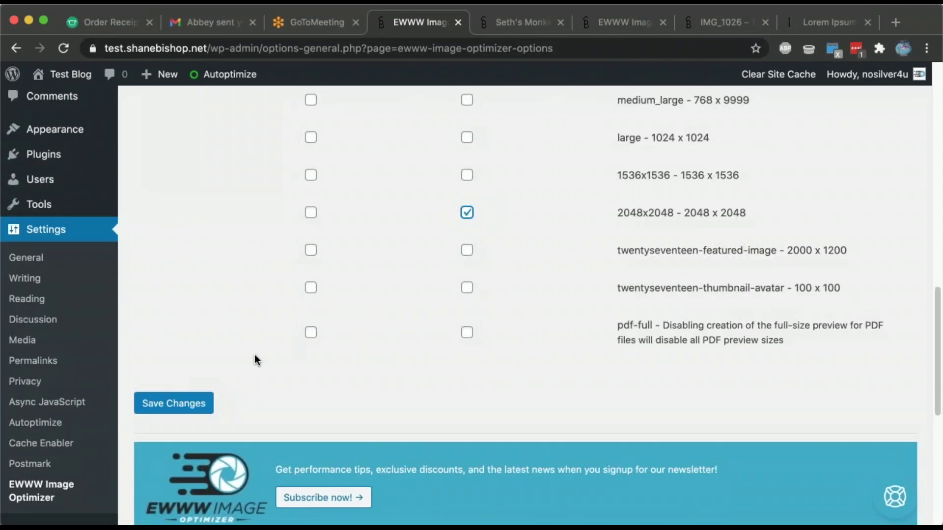
pyautogui.click(198, 410)
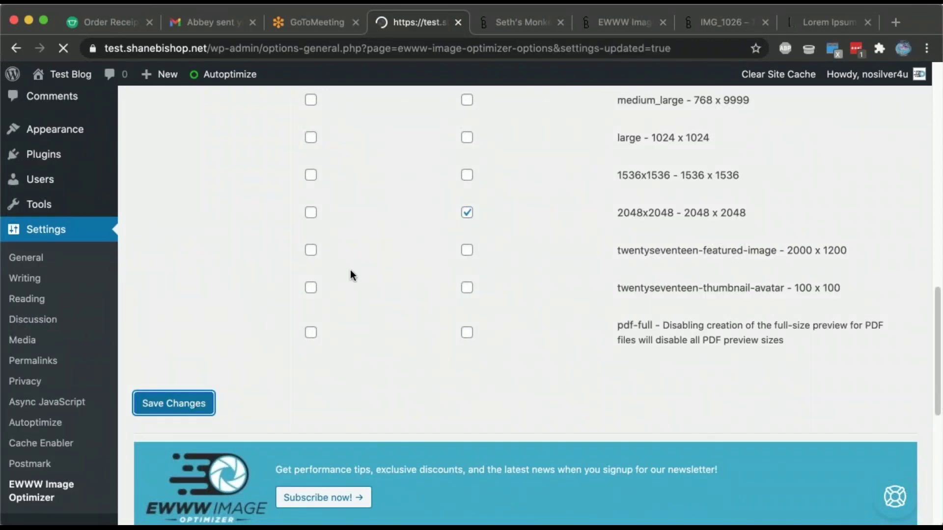